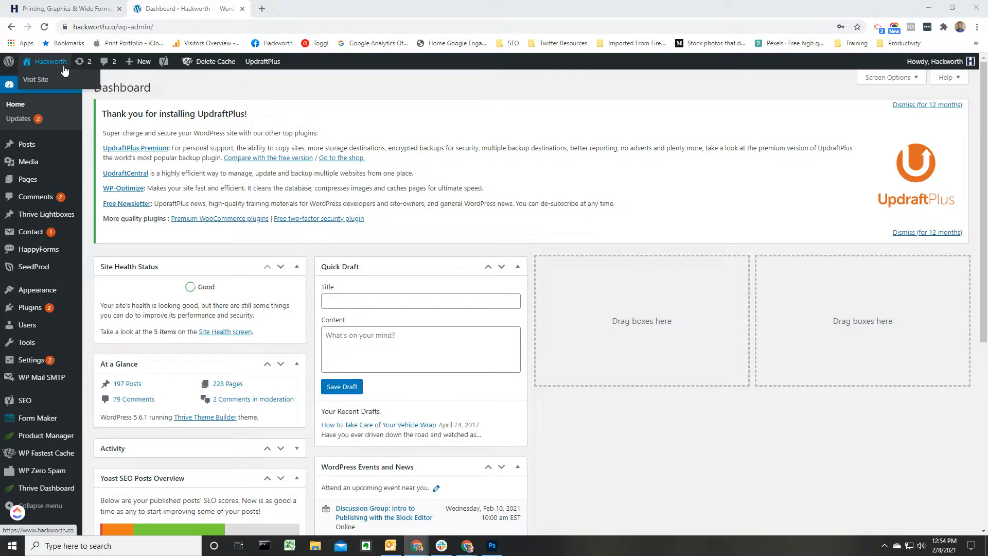
Step: Open the live homepage from the dashboard and edit its "Basic Homepage" theme template with Thrive
{"action": "left_click", "coordinate": [60, 64]}
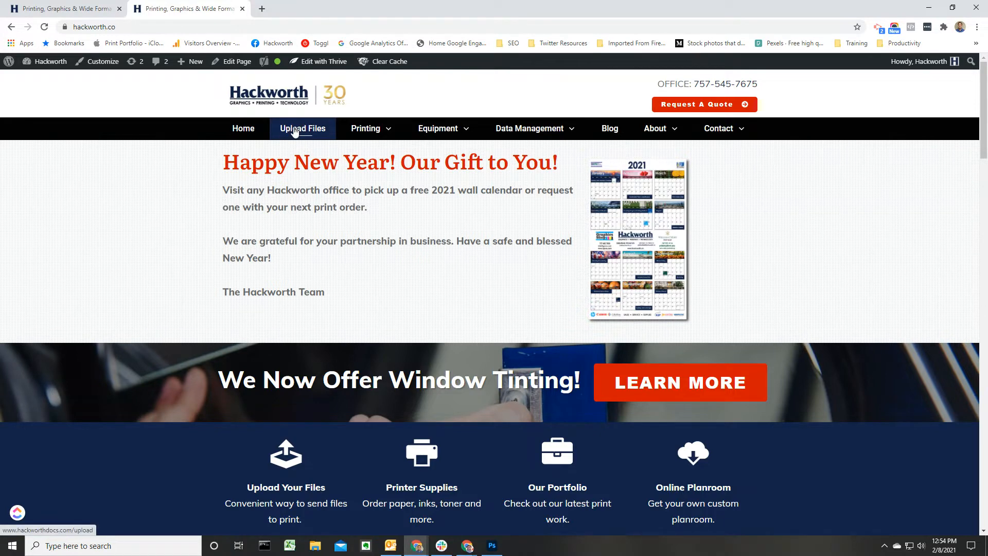
{"action": "mouse_move", "coordinate": [328, 67]}
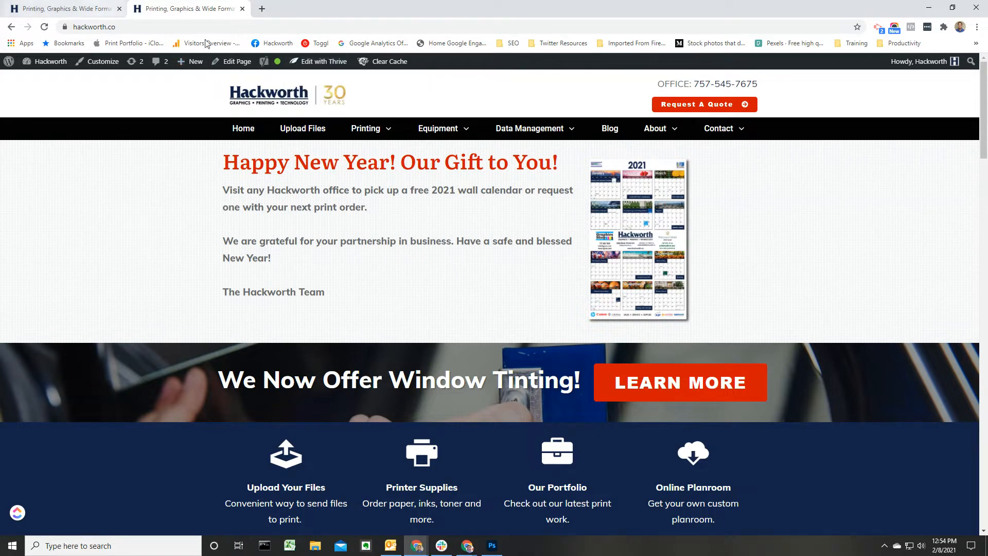
{"action": "left_click", "coordinate": [70, 11]}
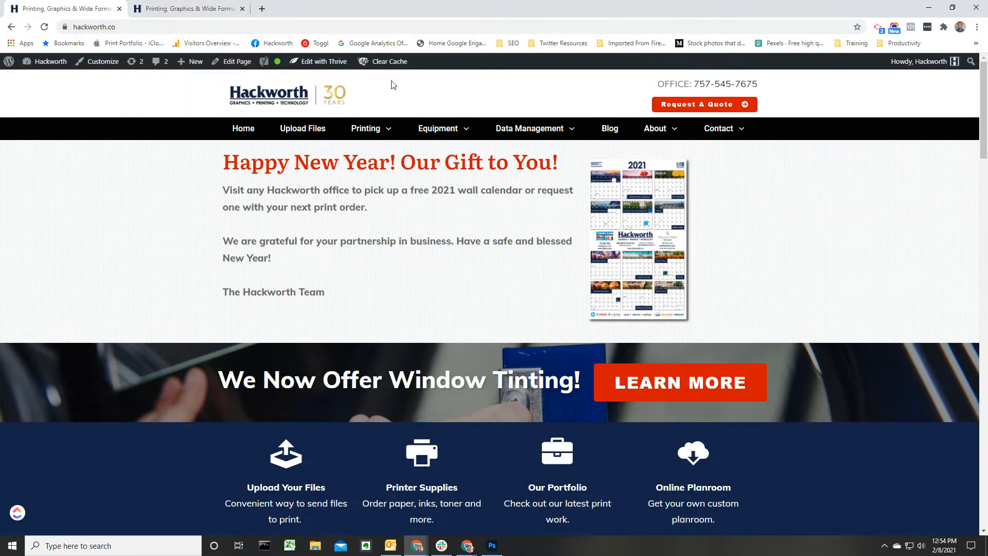
{"action": "mouse_move", "coordinate": [335, 64]}
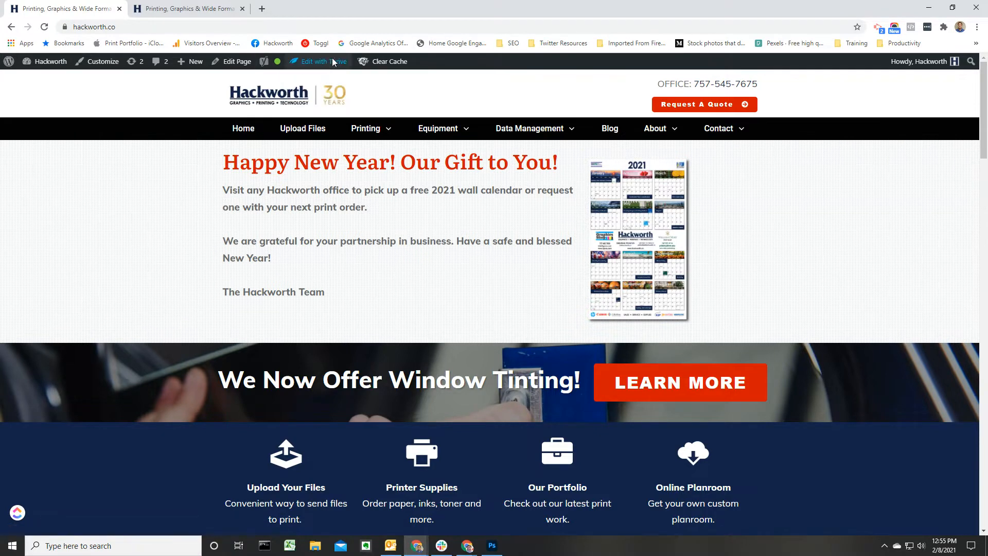
{"action": "left_click", "coordinate": [345, 94]}
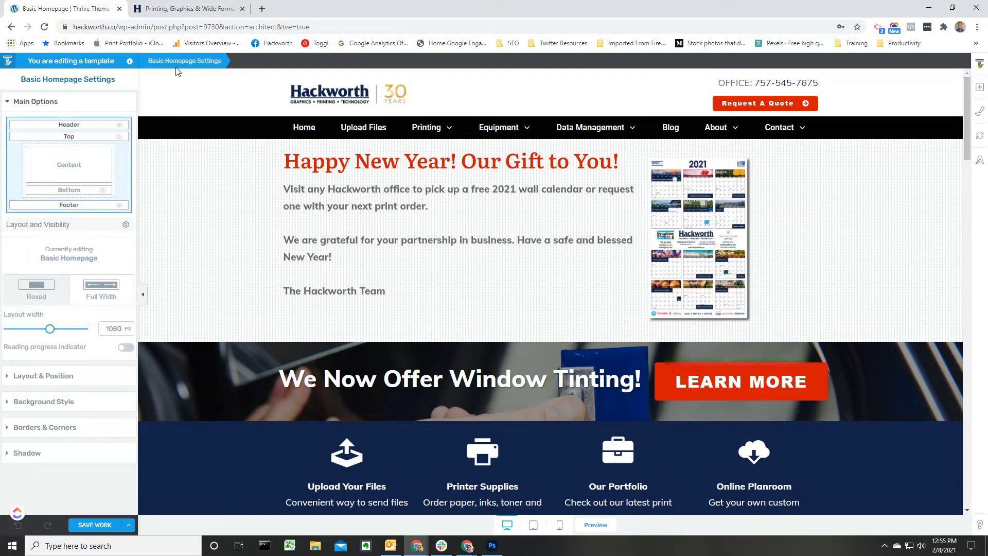
Step: Look through the homepage template from the header to the footer, checking the blog posts, footer details and linked pages
{"action": "scroll", "coordinate": [431, 298], "scroll_direction": "down", "scroll_amount": 4}
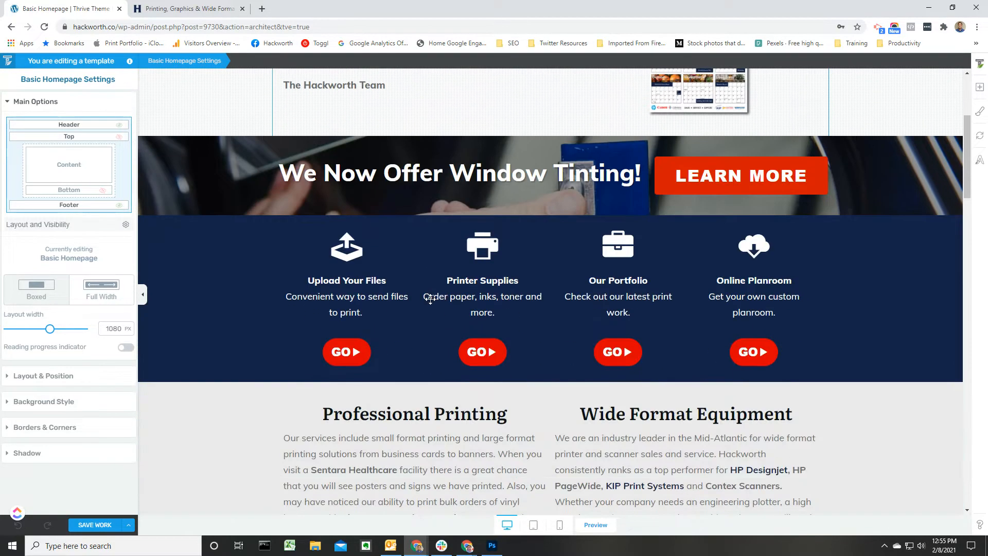
{"action": "scroll", "coordinate": [563, 331], "scroll_direction": "down", "scroll_amount": 15}
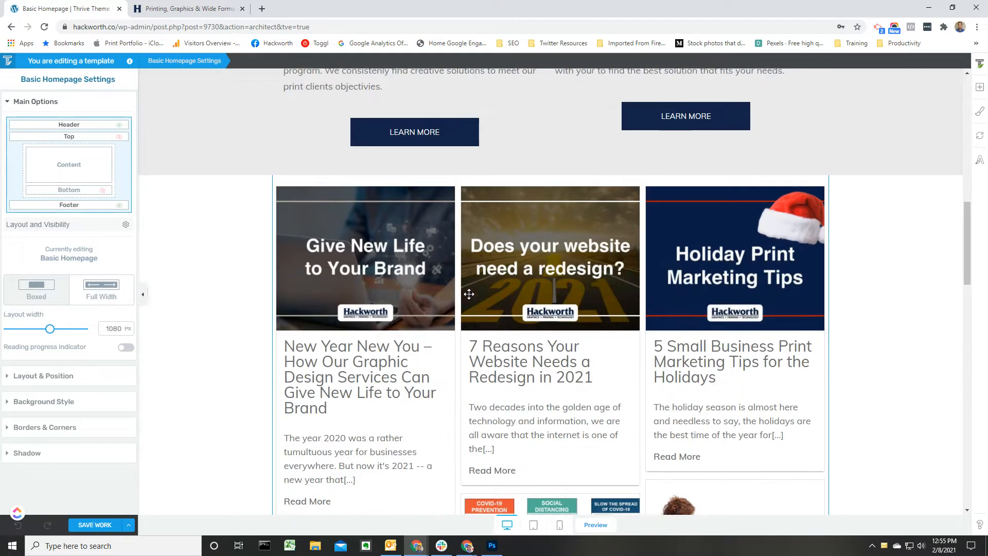
{"action": "scroll", "coordinate": [469, 293], "scroll_direction": "down", "scroll_amount": 4}
{"action": "scroll", "coordinate": [466, 309], "scroll_direction": "up", "scroll_amount": 12}
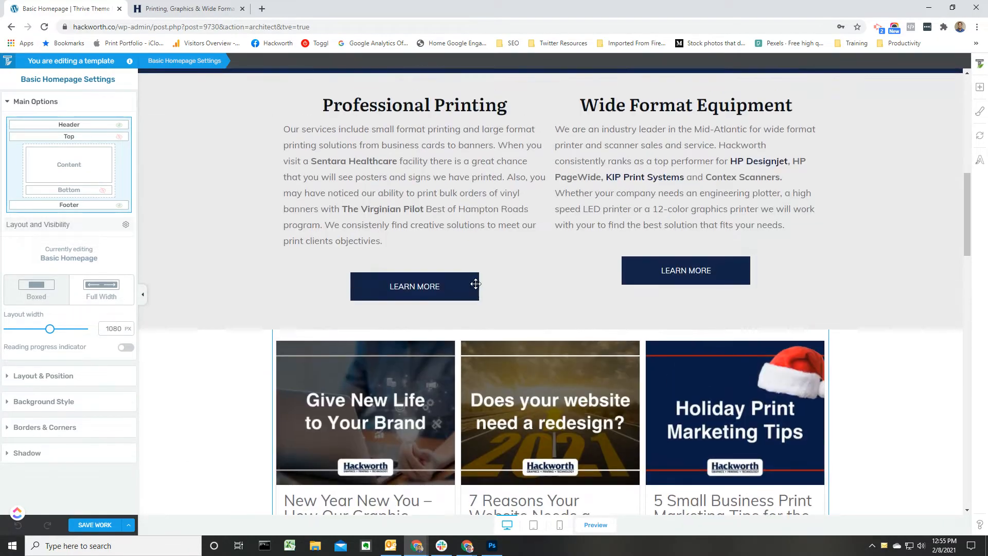
{"action": "scroll", "coordinate": [474, 284], "scroll_direction": "down", "scroll_amount": 2}
{"action": "left_click", "coordinate": [455, 332]}
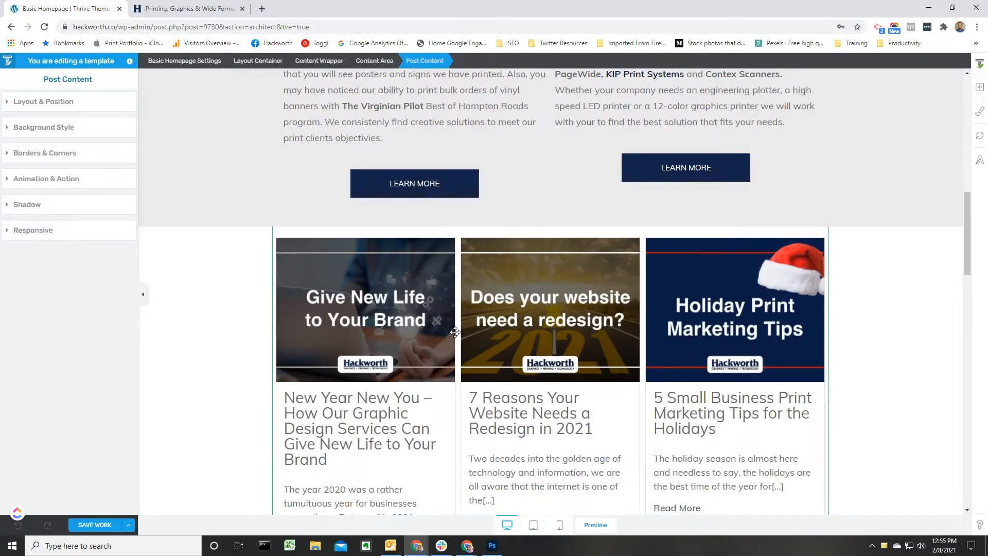
{"action": "scroll", "coordinate": [455, 332], "scroll_direction": "down", "scroll_amount": 15}
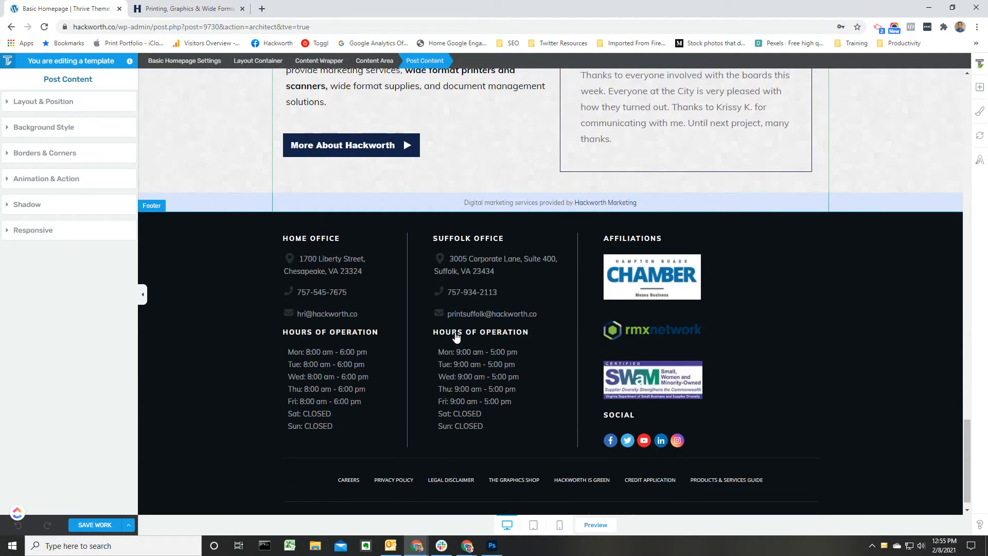
{"action": "scroll", "coordinate": [455, 335], "scroll_direction": "up", "scroll_amount": 1}
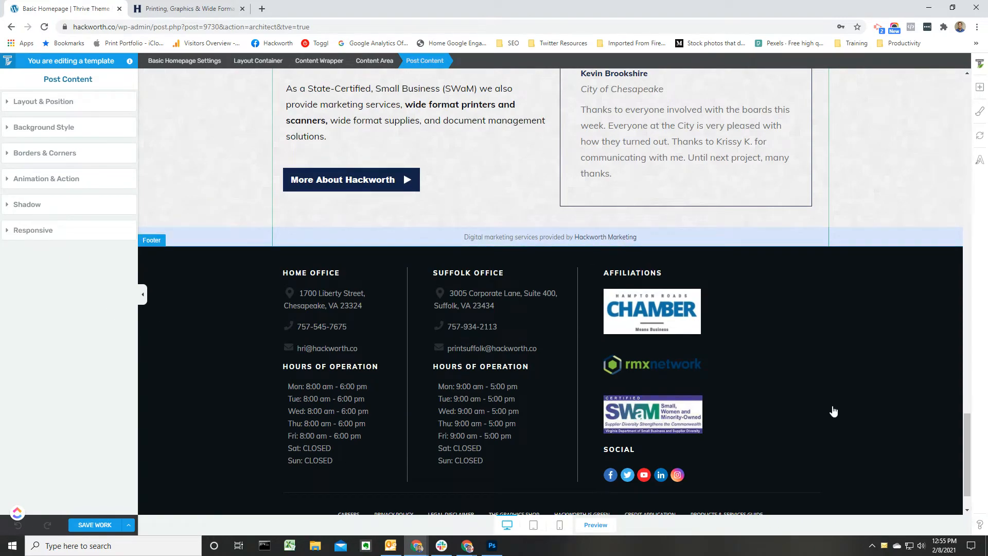
{"action": "scroll", "coordinate": [829, 466], "scroll_direction": "down", "scroll_amount": 1}
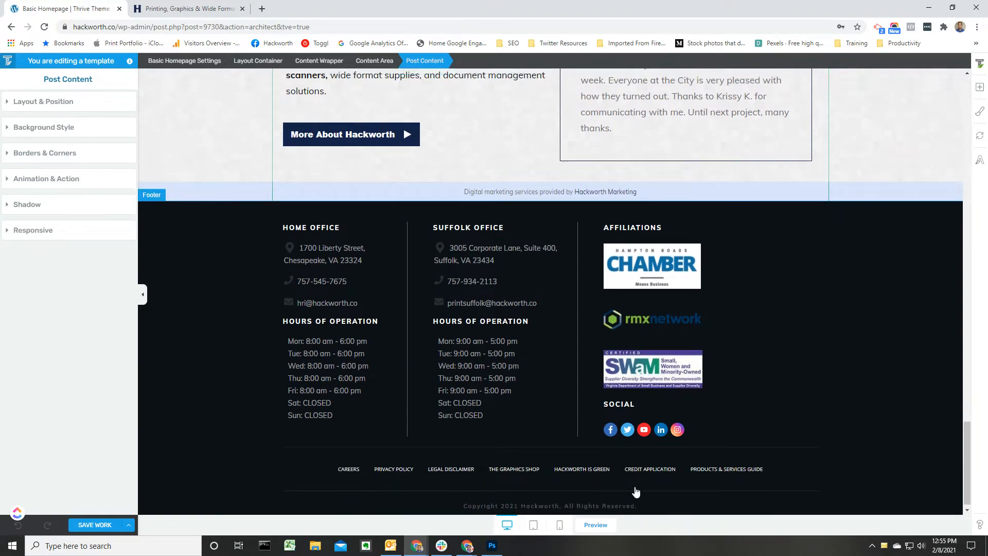
{"action": "scroll", "coordinate": [636, 493], "scroll_direction": "up", "scroll_amount": 20}
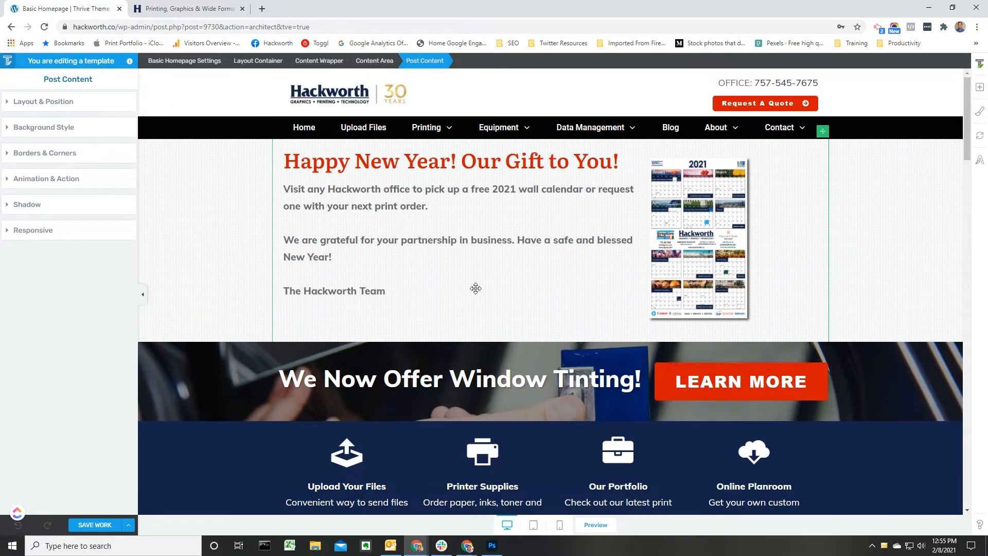
Step: Enter and leave the linked header section's edit mode, and dismiss the ready-made design tip
{"action": "left_click", "coordinate": [470, 101]}
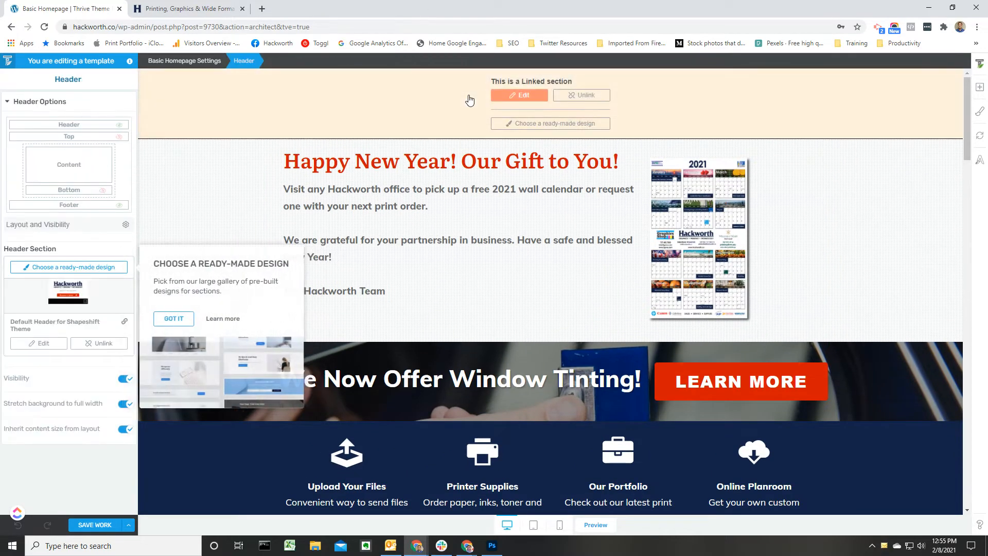
{"action": "left_click", "coordinate": [518, 95]}
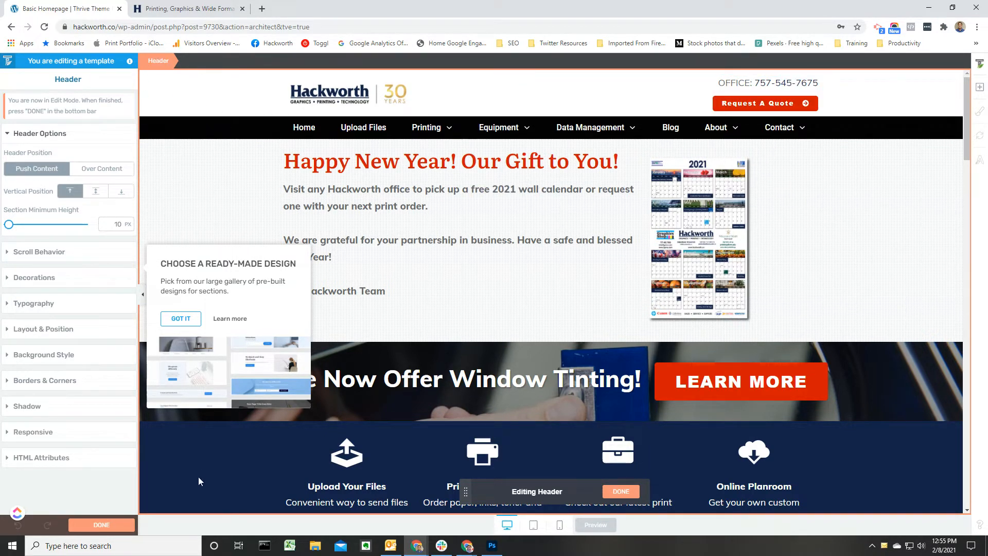
{"action": "left_click", "coordinate": [617, 493]}
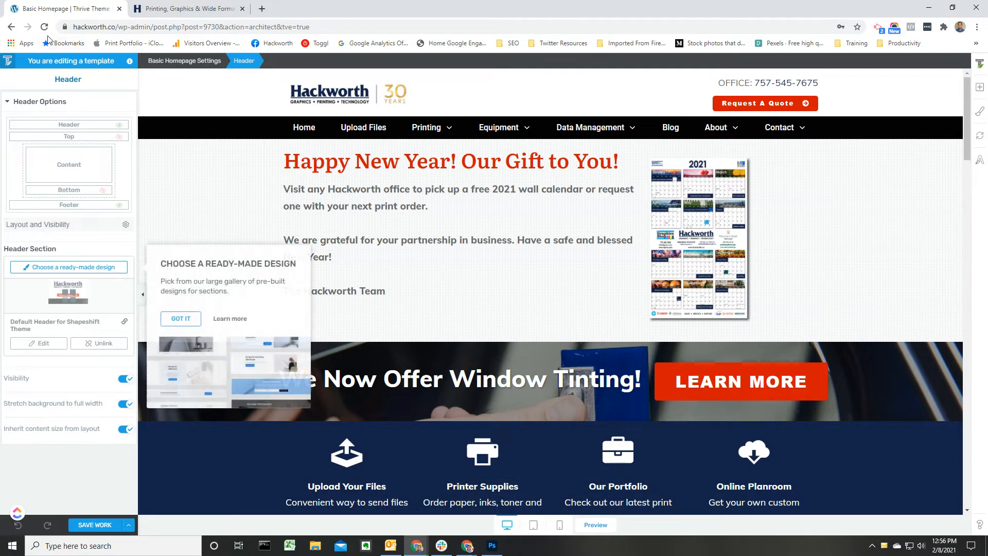
{"action": "left_click", "coordinate": [11, 33]}
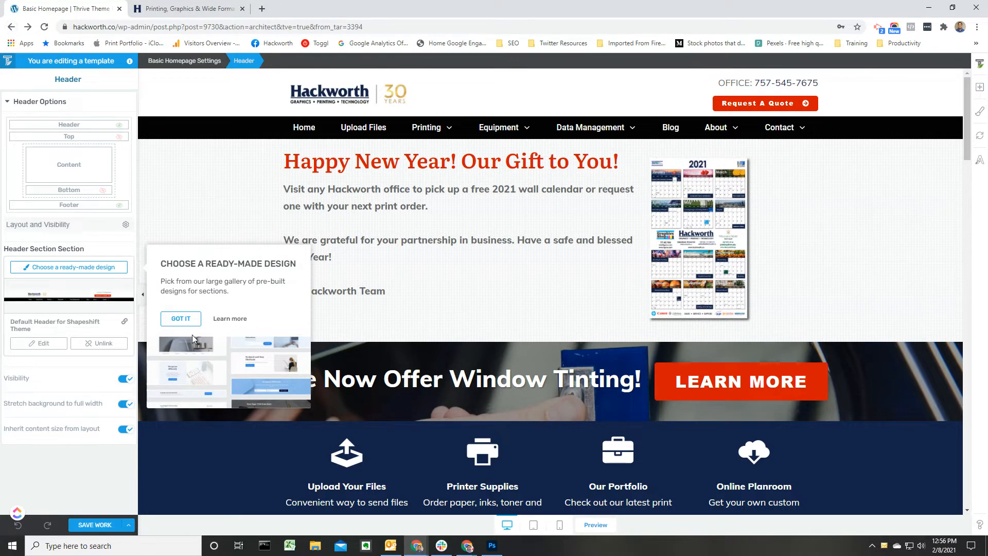
{"action": "left_click", "coordinate": [184, 320]}
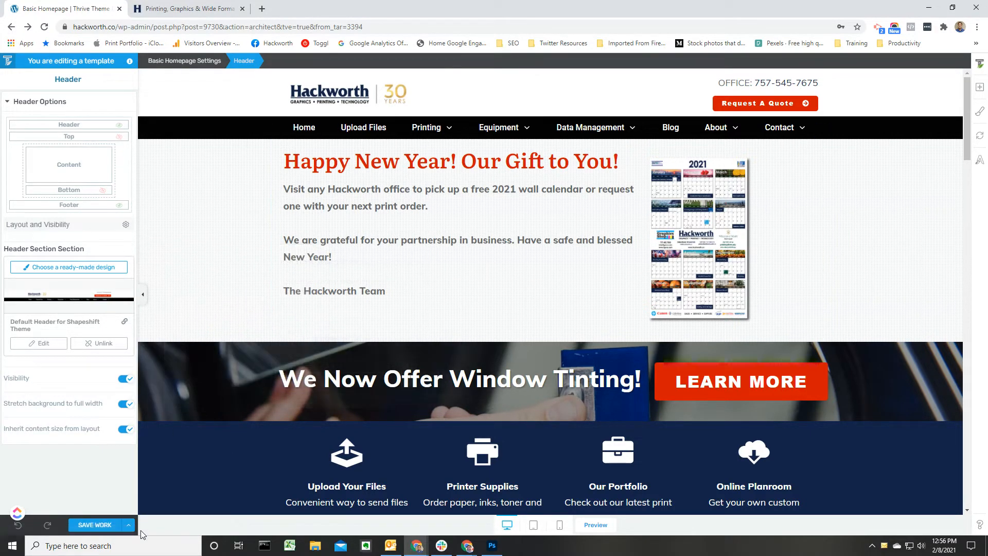
Step: Leave the template editor and load the homepage without the preview parameters in its address
{"action": "left_click", "coordinate": [130, 525]}
{"action": "left_click", "coordinate": [69, 479]}
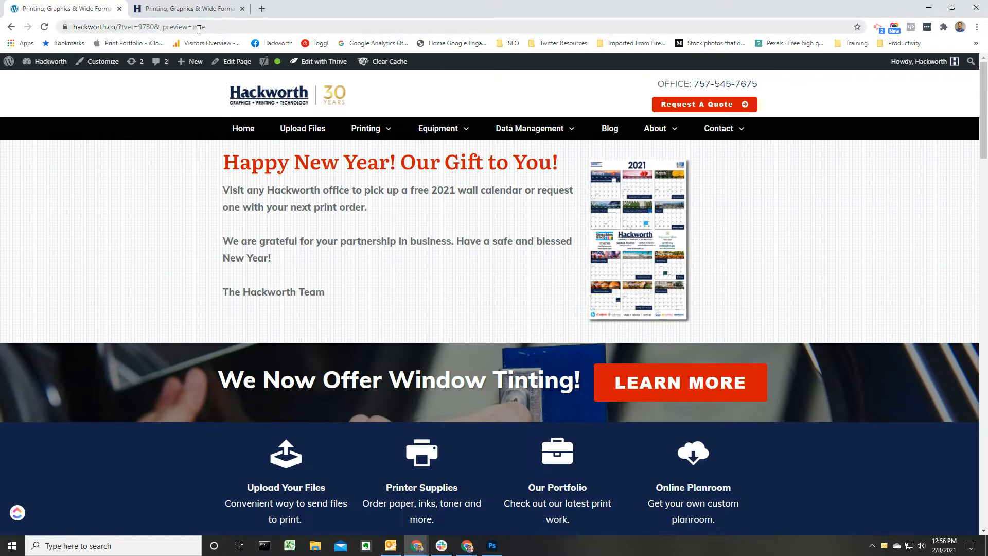
{"action": "left_click_drag", "start_coordinate": [160, 27], "coordinate": [383, 38]}
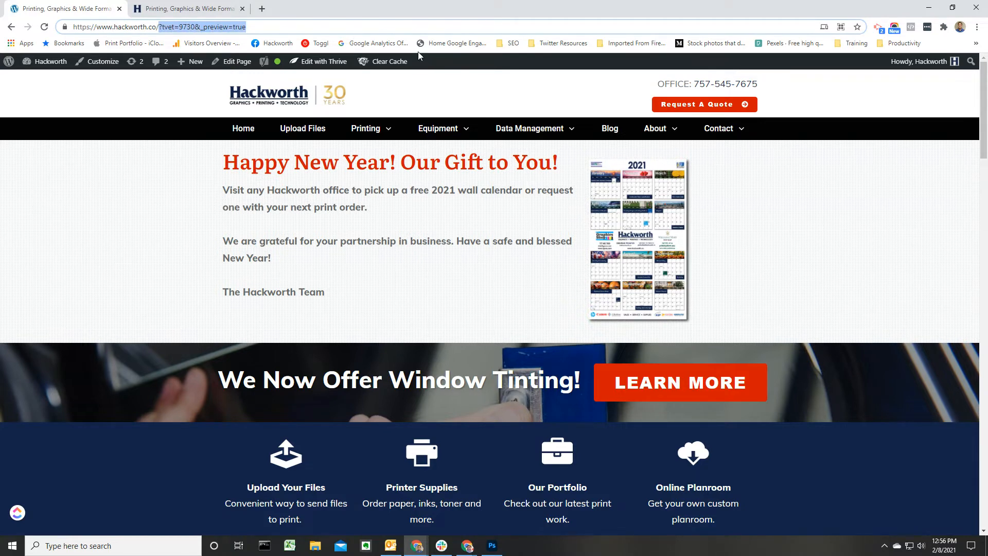
{"action": "key", "text": "BackSpace"}
{"action": "key", "text": "Return"}
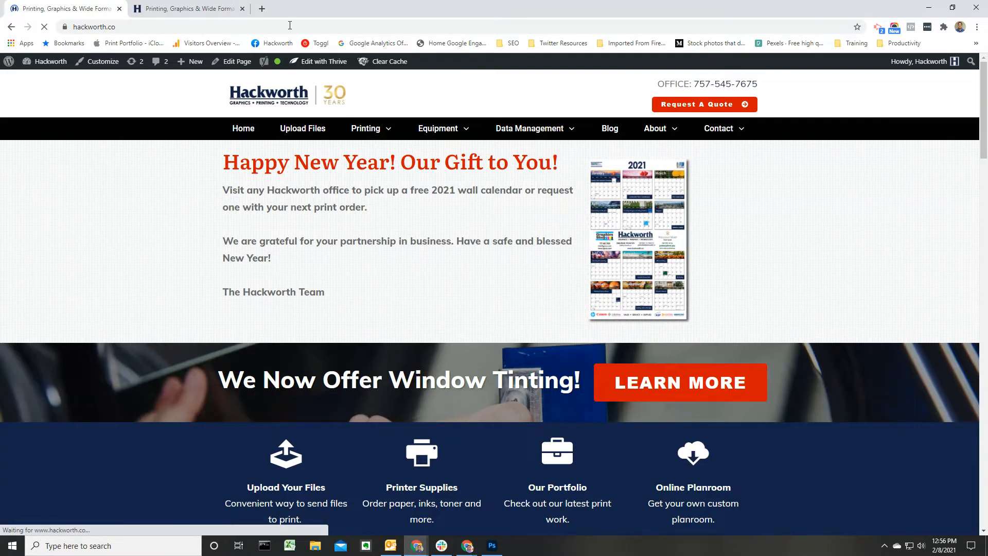
Step: Edit the homepage with Thrive Architect and open the Background Style settings of the "Happy New Year" background section
{"action": "mouse_move", "coordinate": [322, 61]}
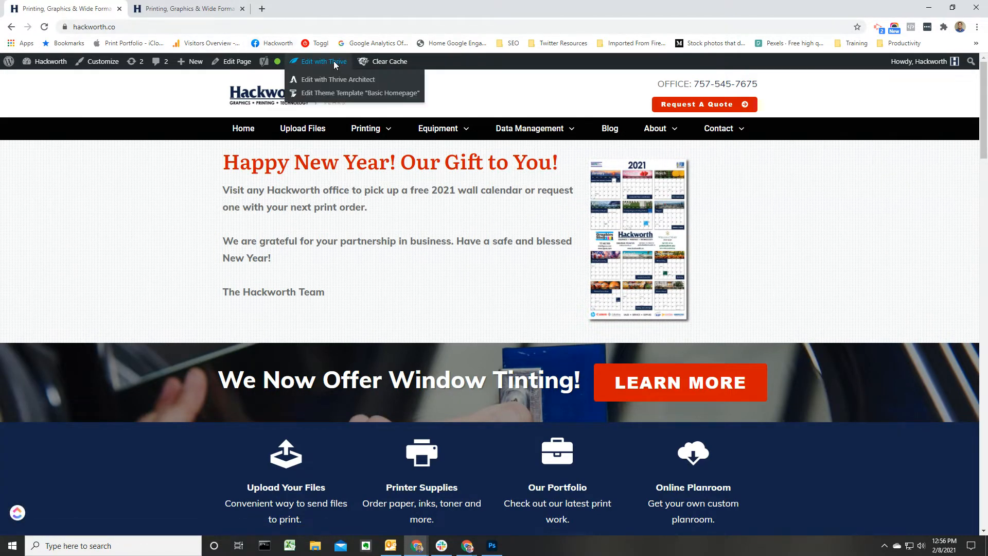
{"action": "left_click", "coordinate": [339, 85]}
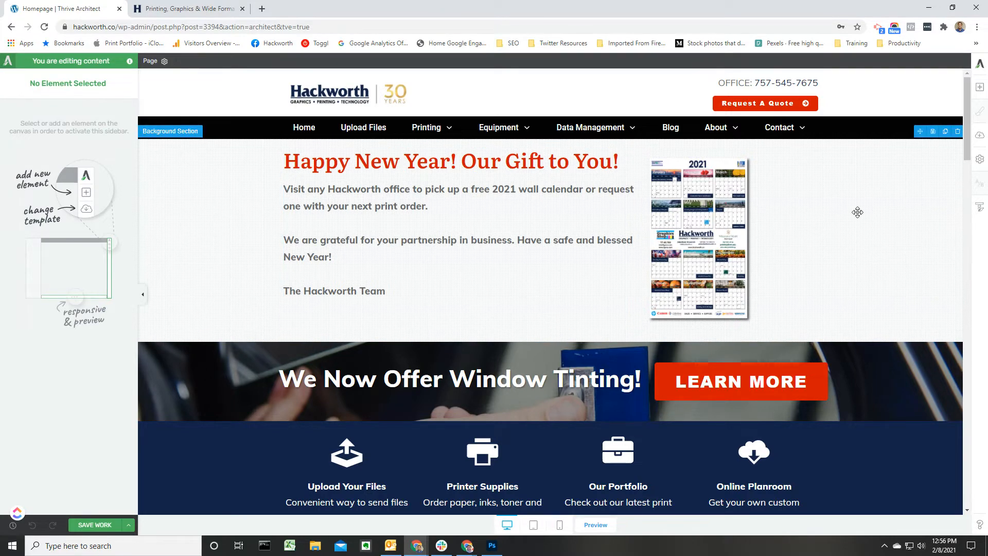
{"action": "left_click", "coordinate": [877, 241]}
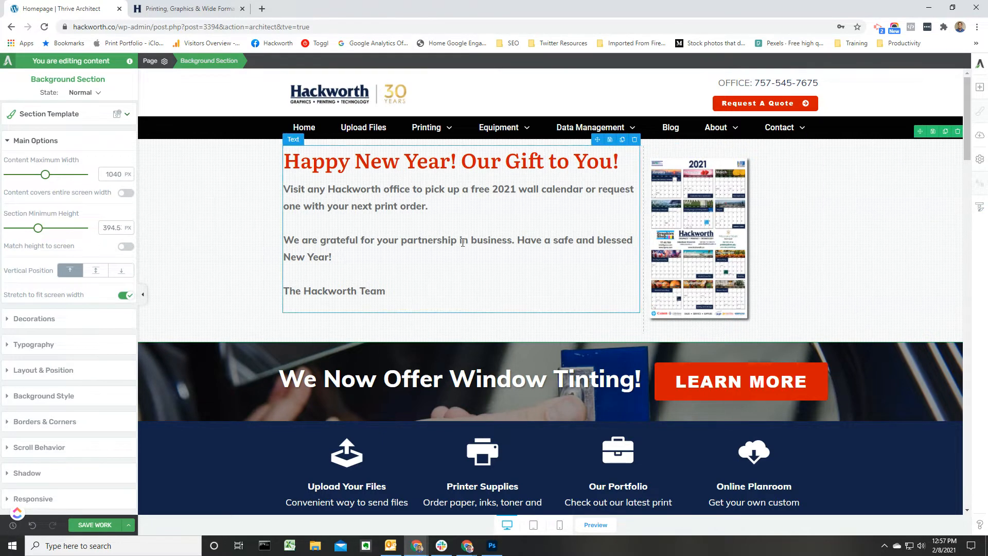
{"action": "left_click", "coordinate": [57, 146]}
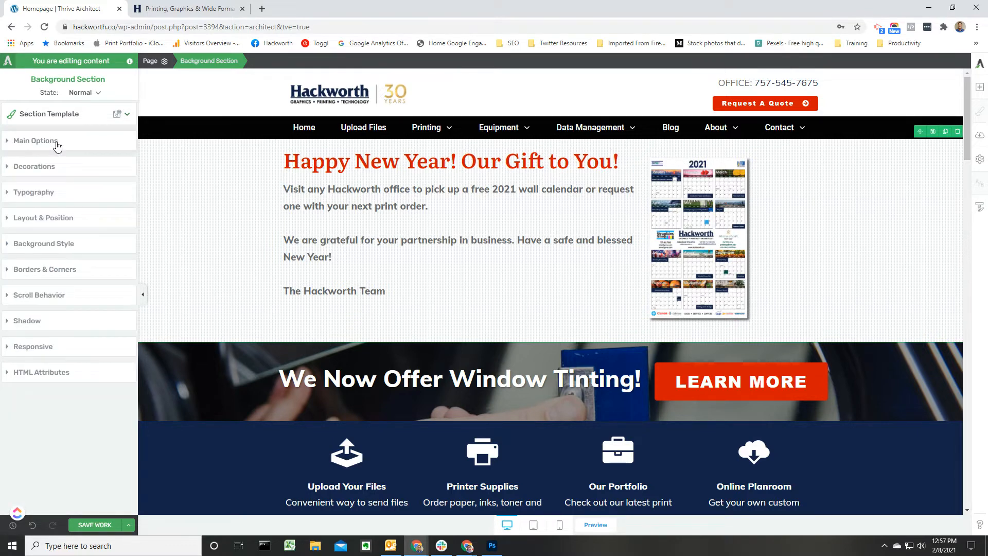
{"action": "left_click", "coordinate": [67, 248]}
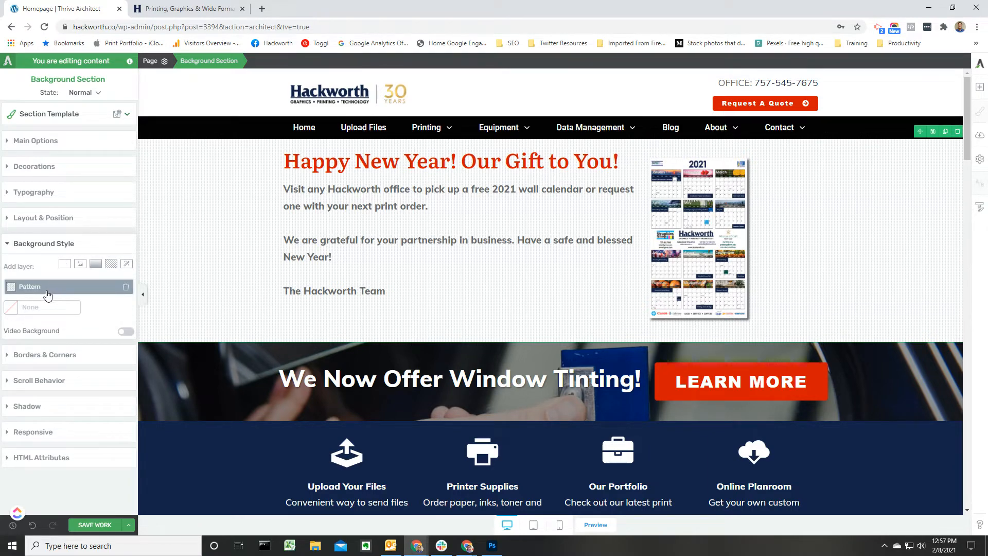
{"action": "left_click", "coordinate": [111, 264]}
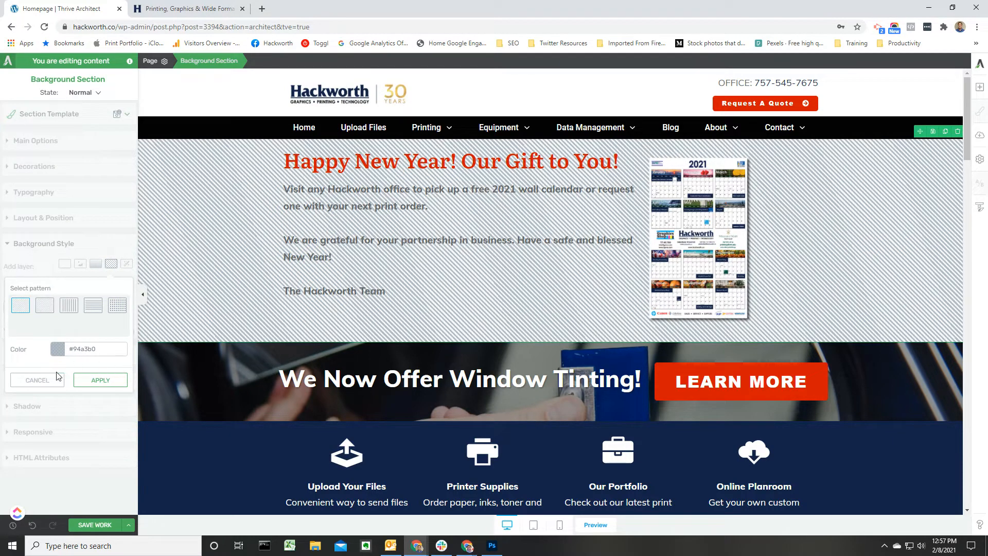
{"action": "left_click", "coordinate": [57, 349]}
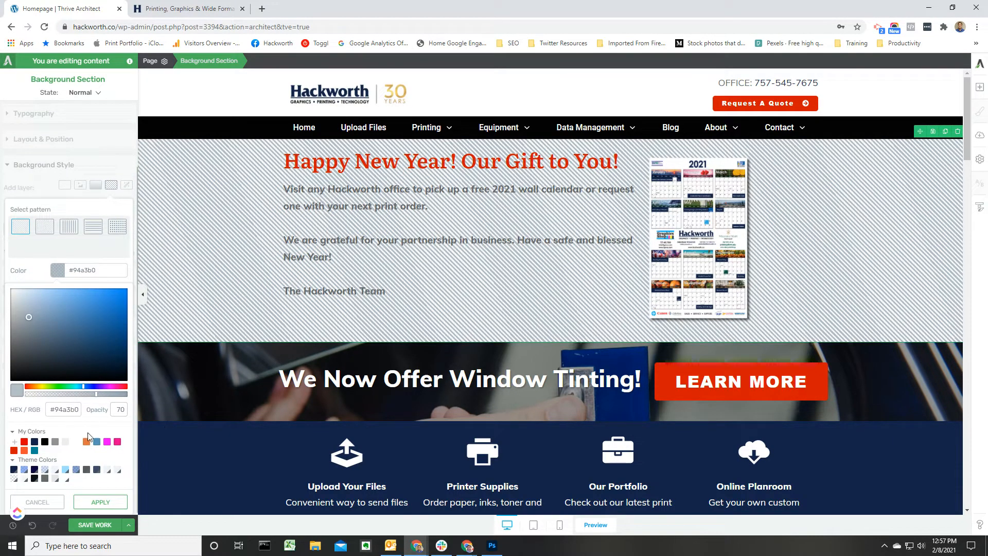
{"action": "left_click", "coordinate": [48, 506]}
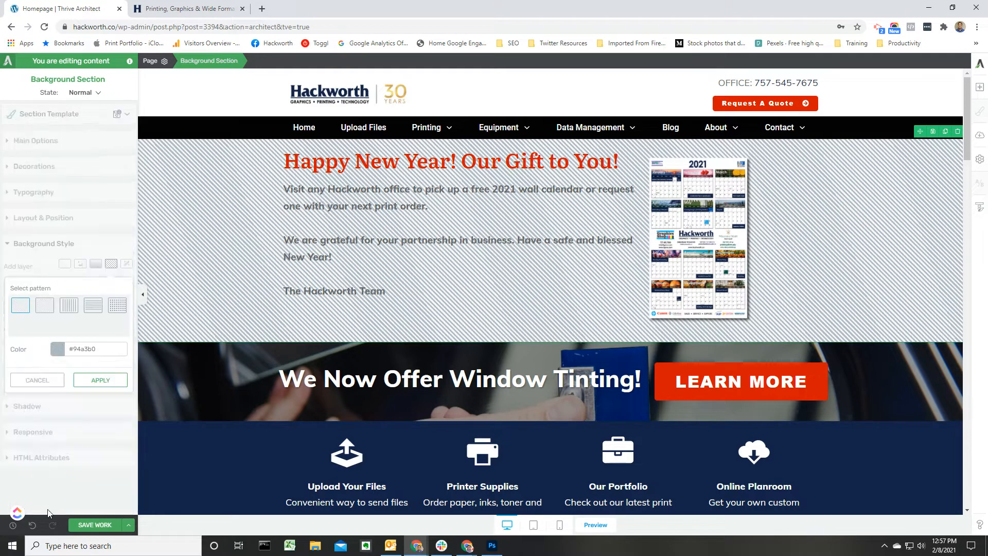
{"action": "left_click", "coordinate": [52, 381]}
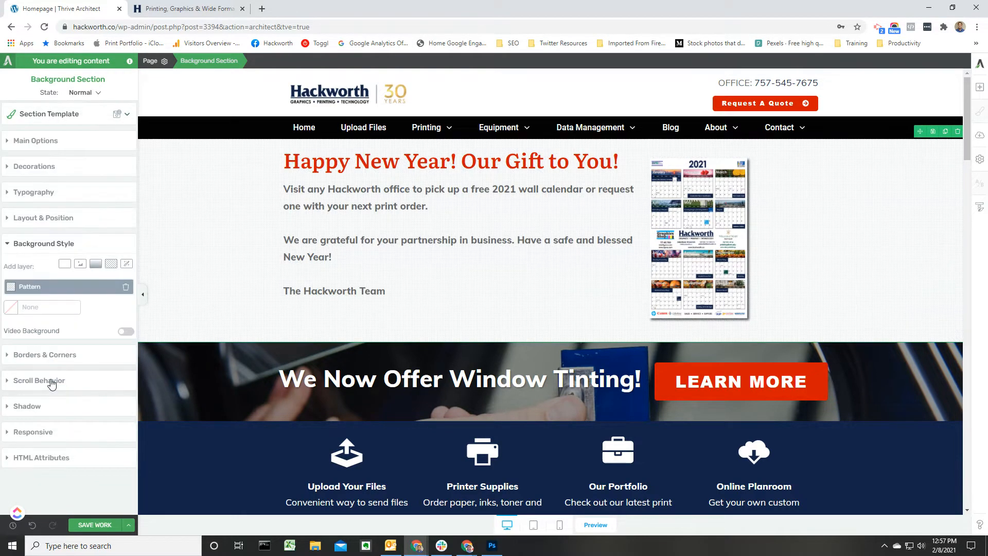
{"action": "left_click", "coordinate": [128, 265]}
{"action": "left_click", "coordinate": [122, 304]}
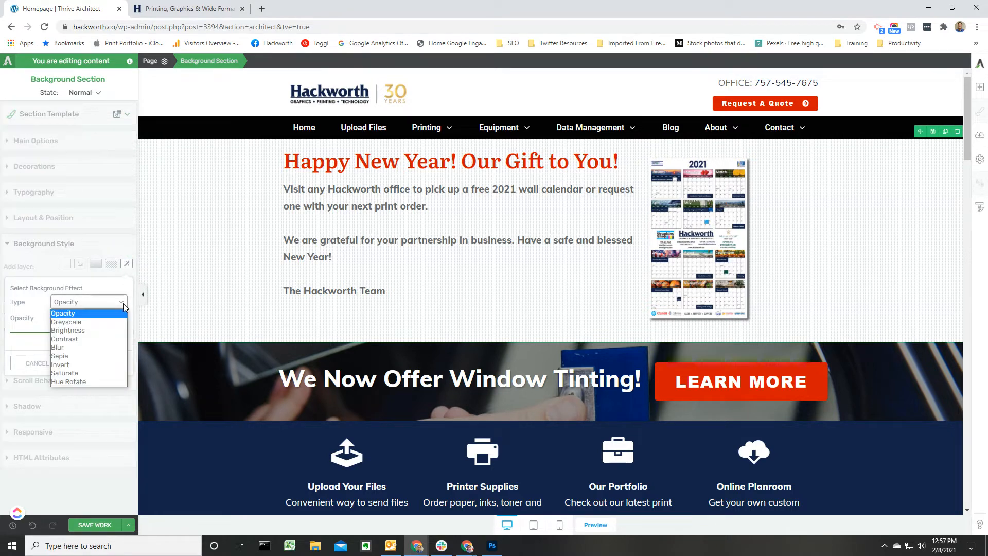
{"action": "left_click", "coordinate": [100, 355]}
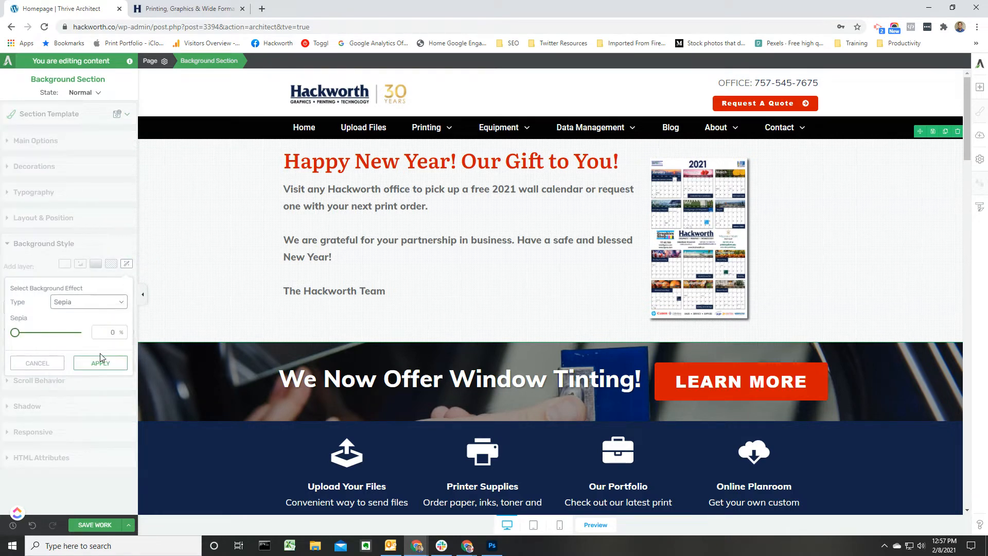
{"action": "left_click", "coordinate": [106, 305]}
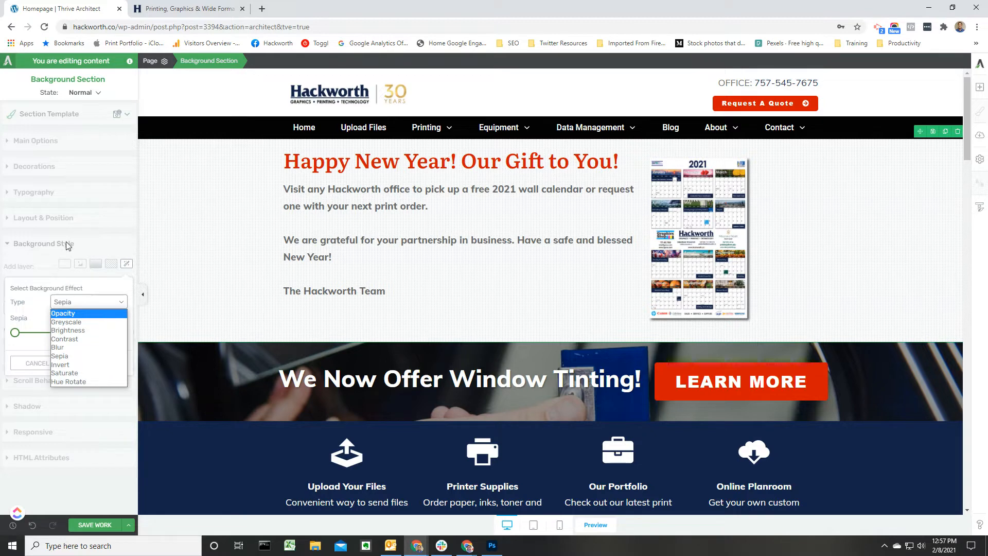
{"action": "left_click", "coordinate": [77, 263]}
{"action": "left_click", "coordinate": [49, 363]}
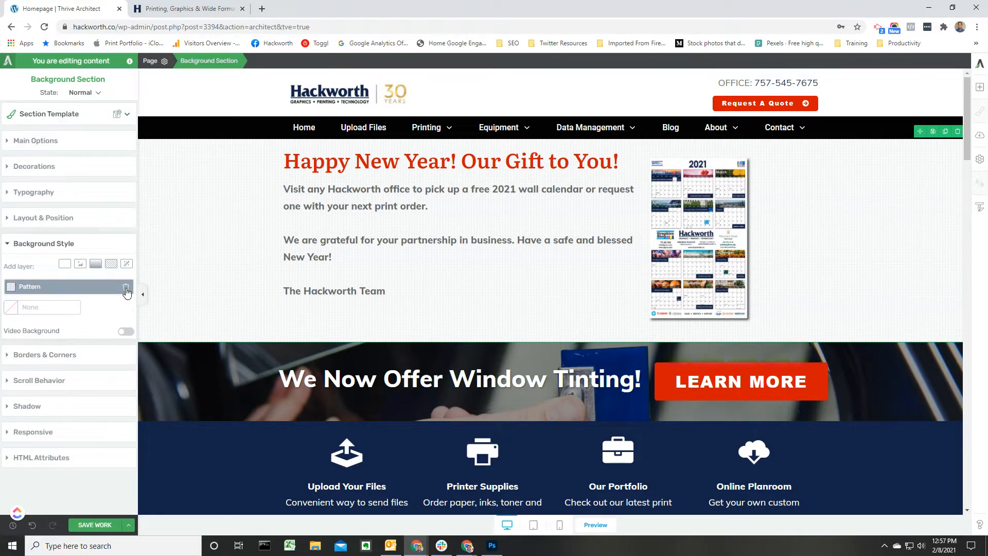
Step: Remove the pattern layer from the section background and add window-tinting-757-scaled.jpg from the media library as an image layer
{"action": "left_click", "coordinate": [125, 287]}
{"action": "left_click", "coordinate": [79, 264]}
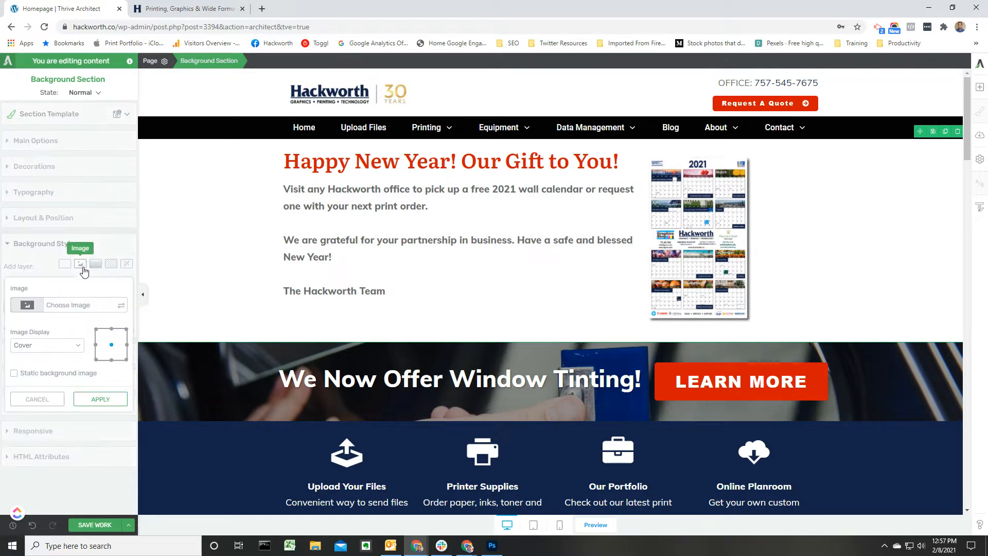
{"action": "left_click", "coordinate": [65, 309]}
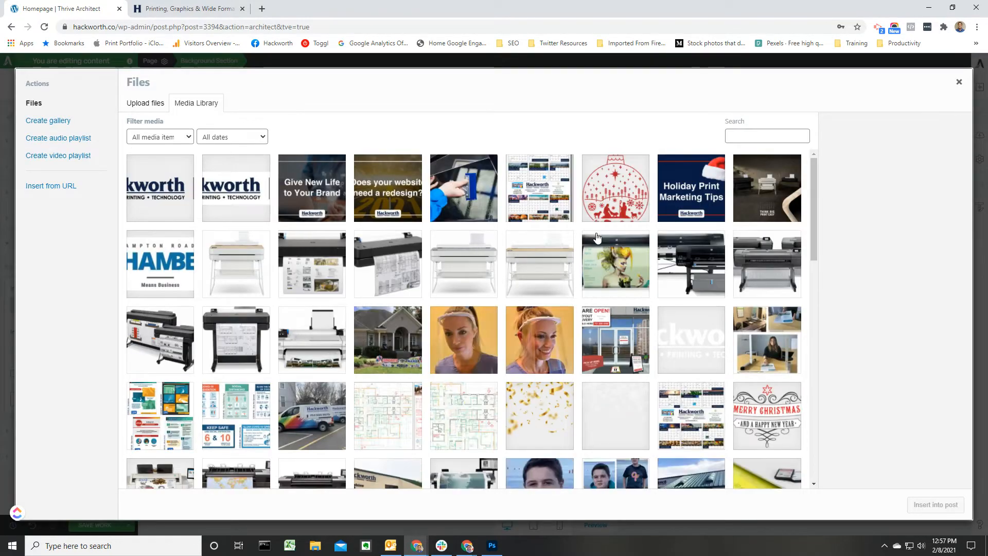
{"action": "left_click", "coordinate": [484, 201]}
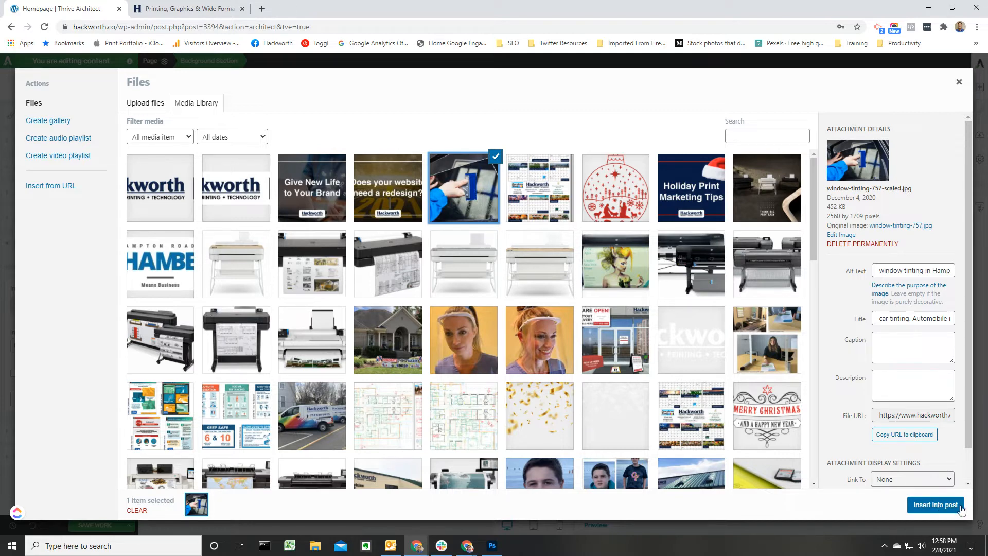
{"action": "left_click", "coordinate": [936, 507]}
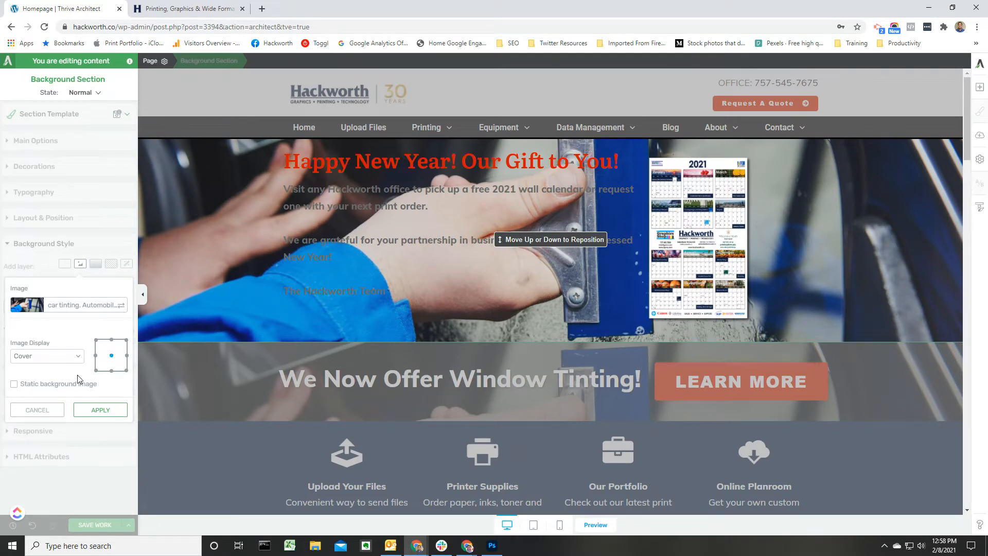
Step: Try the static background image option, check how the section scrolls with it, and disable the option again
{"action": "left_click", "coordinate": [46, 386]}
{"action": "scroll", "coordinate": [623, 230], "scroll_direction": "down", "scroll_amount": 3}
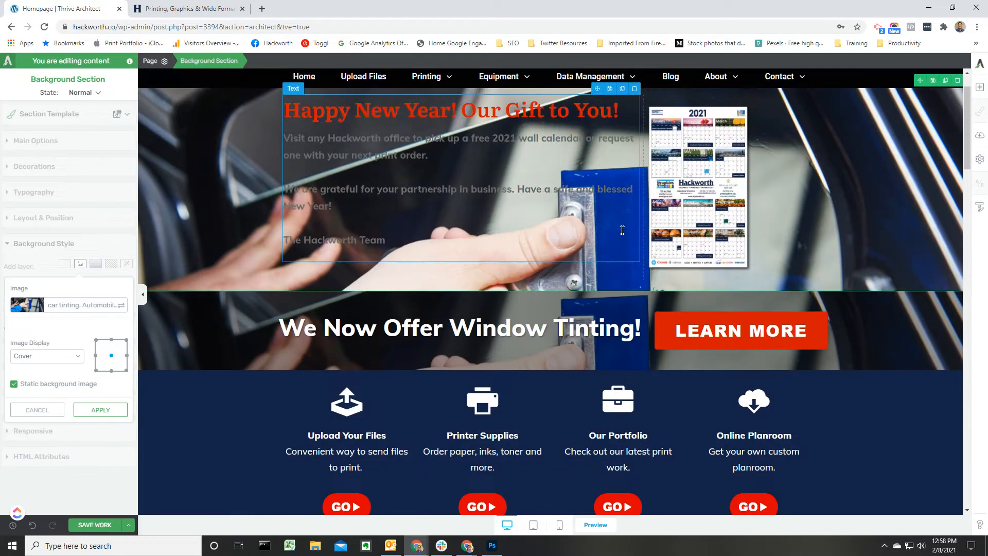
{"action": "scroll", "coordinate": [622, 231], "scroll_direction": "up", "scroll_amount": 4}
{"action": "scroll", "coordinate": [622, 230], "scroll_direction": "down", "scroll_amount": 4}
{"action": "scroll", "coordinate": [622, 230], "scroll_direction": "up", "scroll_amount": 4}
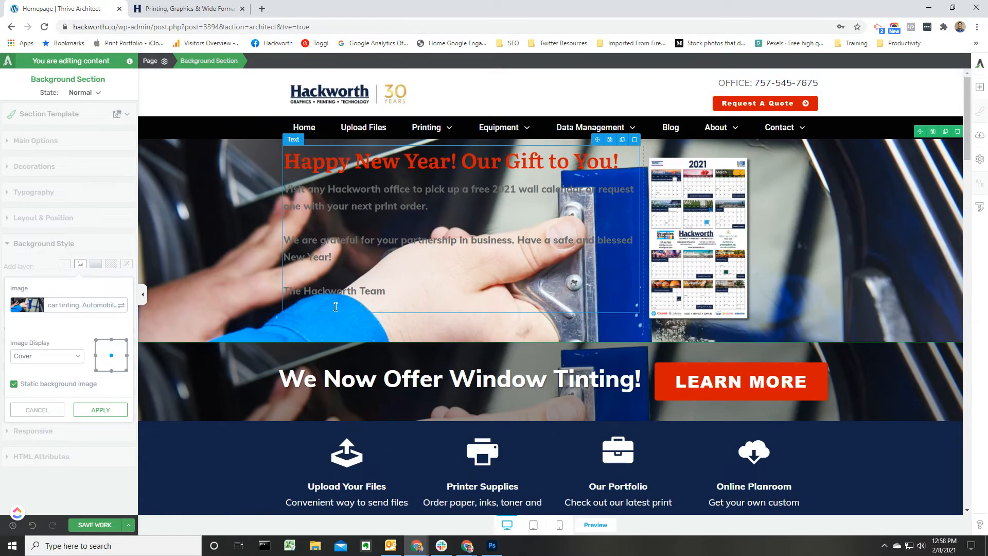
{"action": "left_click", "coordinate": [34, 384]}
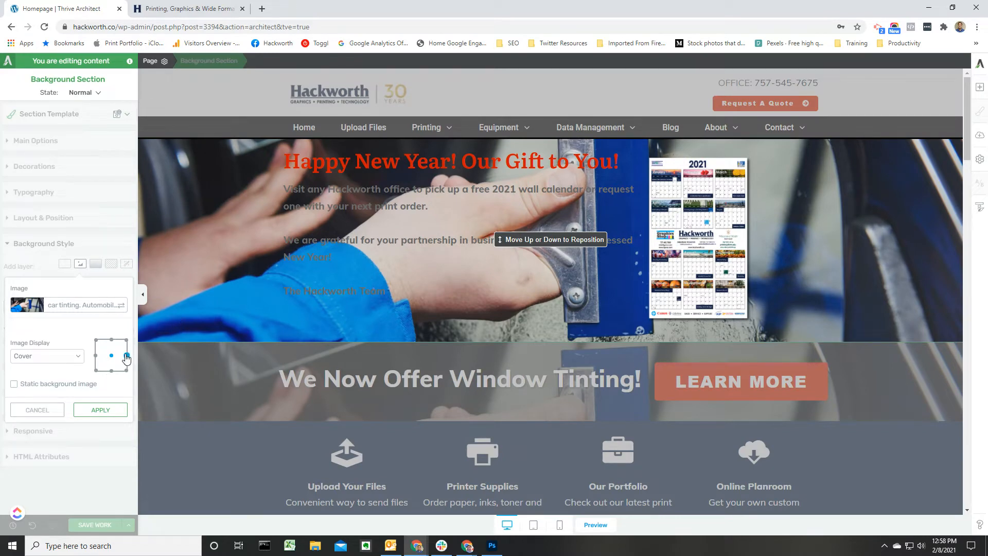
Step: Try the top, bottom and left positions for the background image, return it to the center, and apply the image layer
{"action": "left_click", "coordinate": [111, 339]}
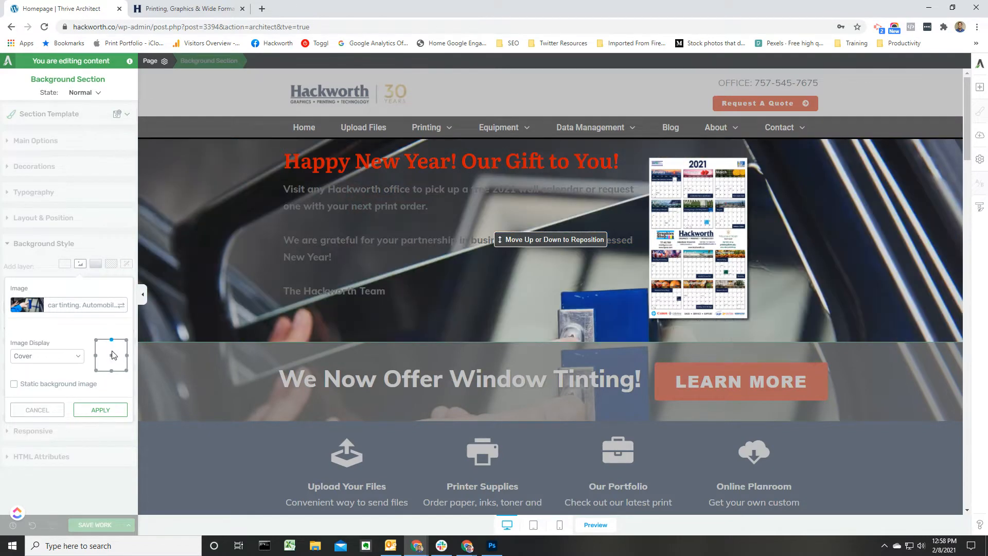
{"action": "left_click", "coordinate": [111, 355]}
{"action": "left_click", "coordinate": [111, 371]}
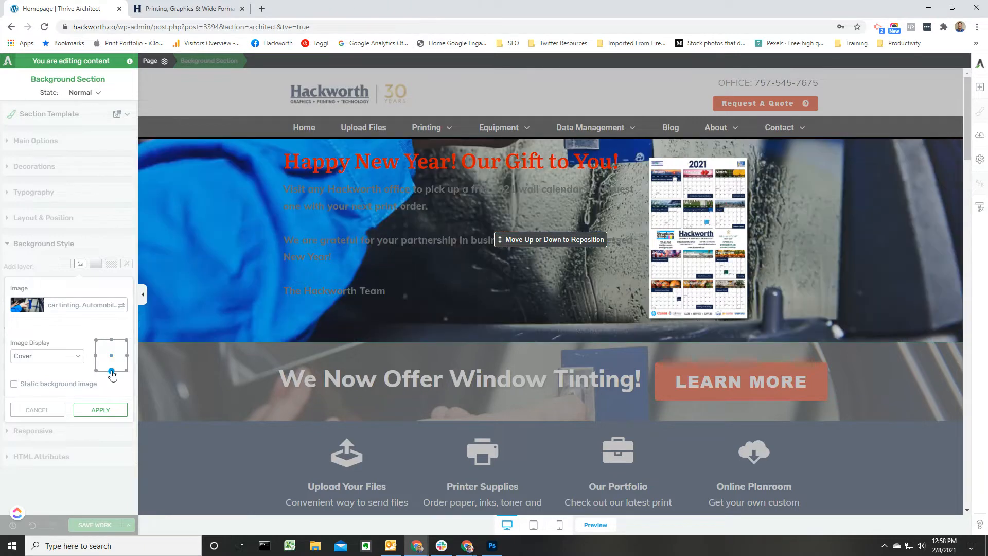
{"action": "left_click", "coordinate": [95, 355]}
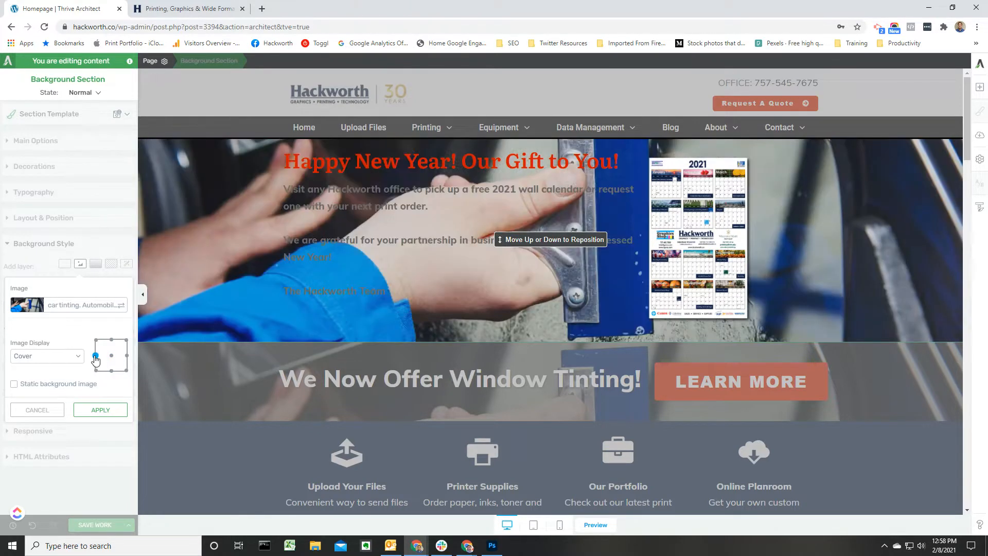
{"action": "left_click", "coordinate": [111, 355]}
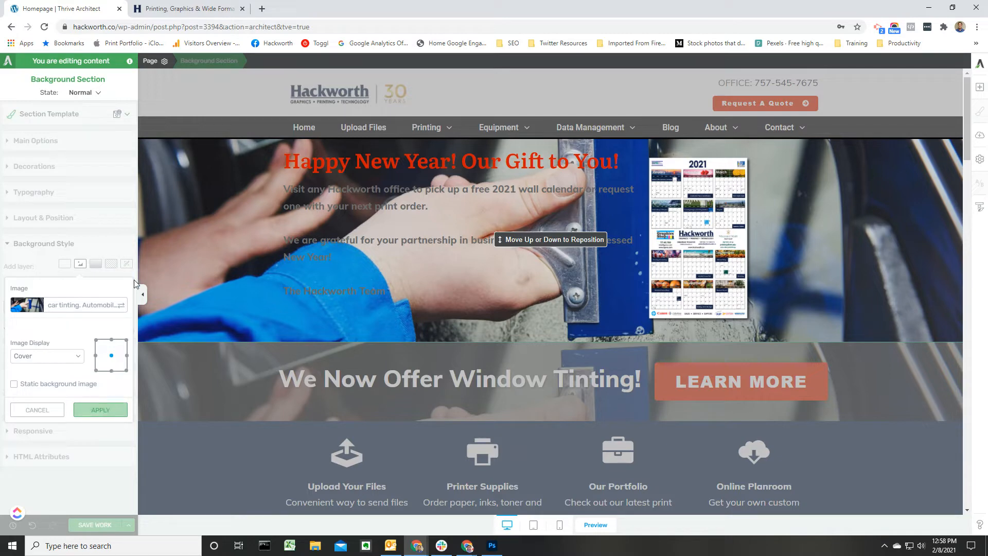
{"action": "left_click", "coordinate": [109, 411]}
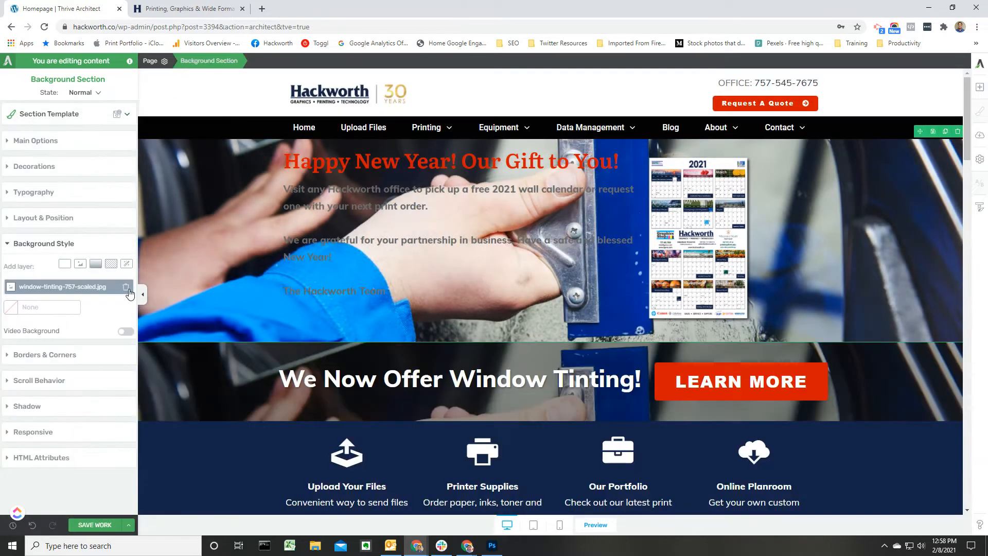
Step: Try a Sepia background effect on the section at 50% and 100%, and return it to 0%
{"action": "left_click", "coordinate": [127, 264]}
{"action": "left_click", "coordinate": [107, 300]}
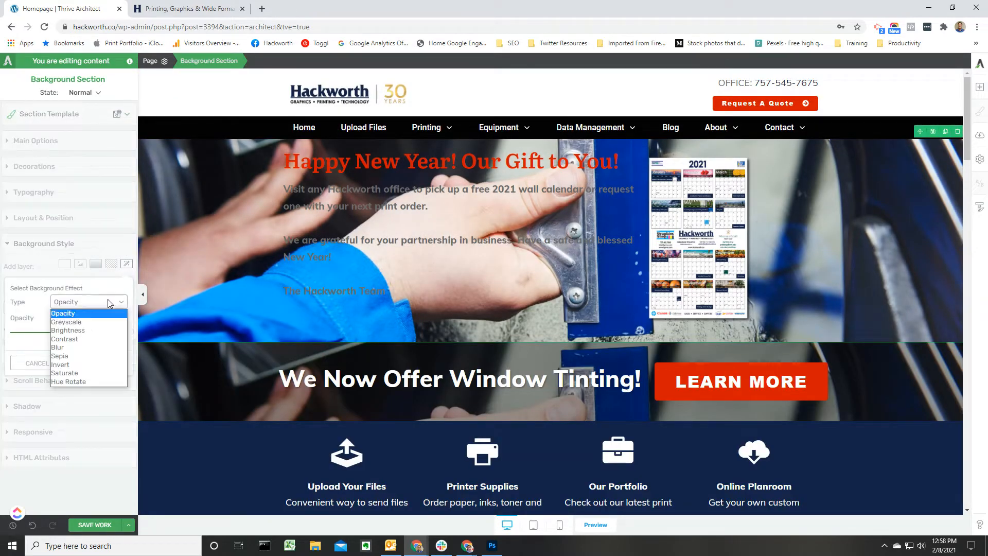
{"action": "left_click", "coordinate": [88, 362]}
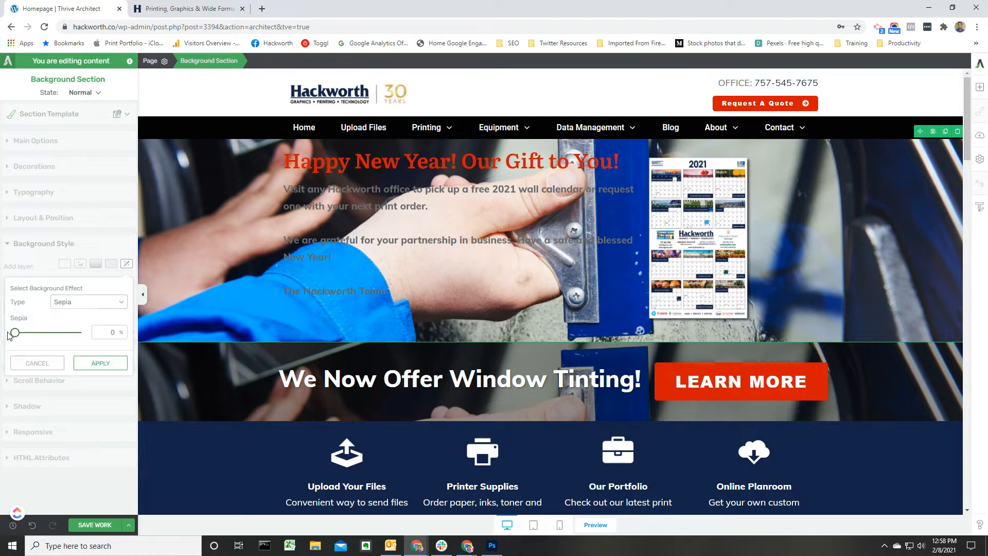
{"action": "left_click_drag", "start_coordinate": [15, 332], "coordinate": [46, 332]}
{"action": "left_click", "coordinate": [93, 338]}
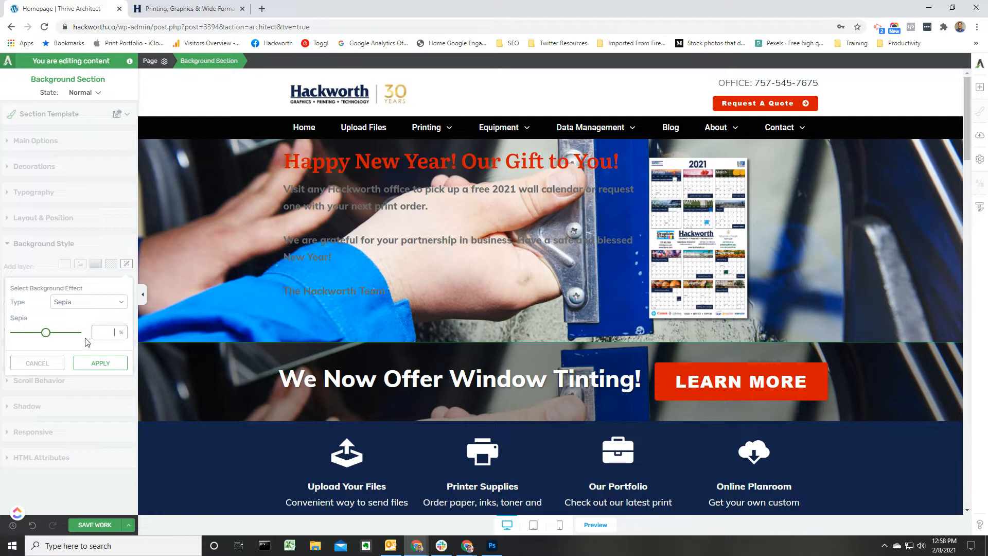
{"action": "left_click", "coordinate": [74, 337]}
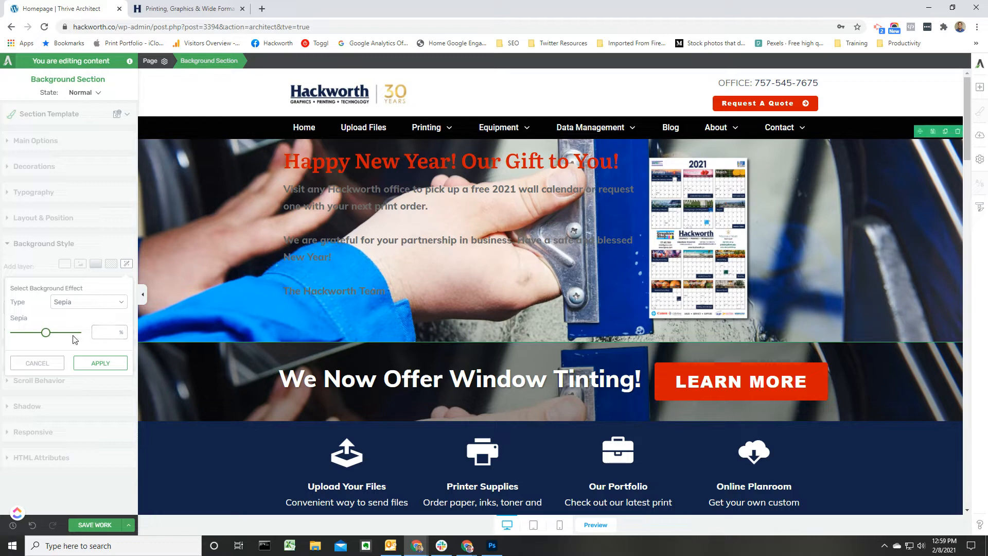
{"action": "left_click", "coordinate": [106, 339]}
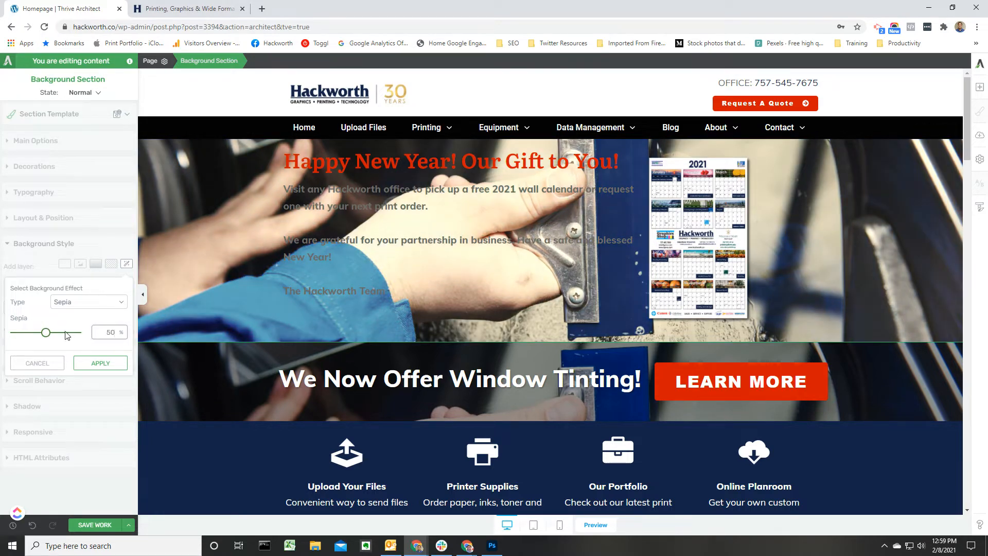
{"action": "left_click_drag", "start_coordinate": [47, 333], "coordinate": [79, 334]}
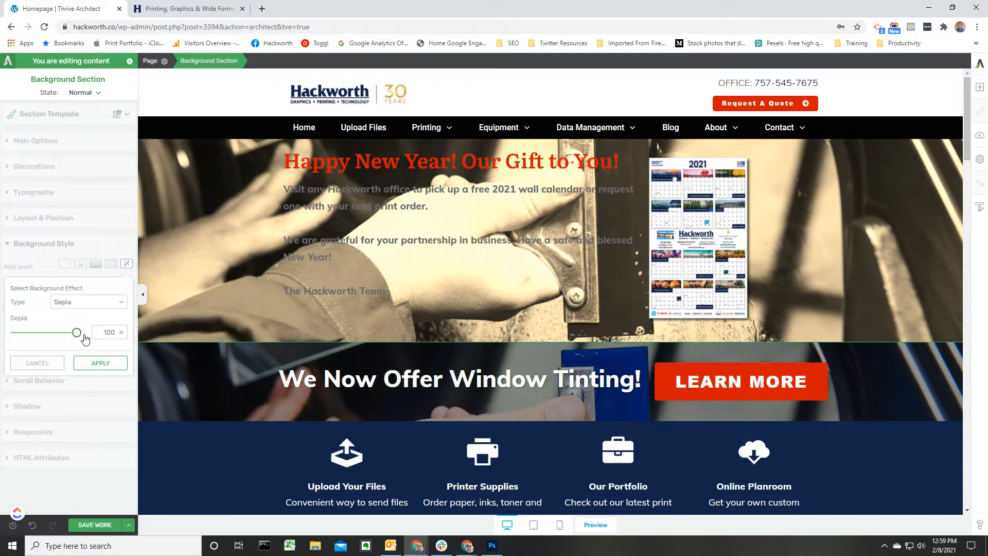
{"action": "left_click_drag", "start_coordinate": [77, 333], "coordinate": [15, 333]}
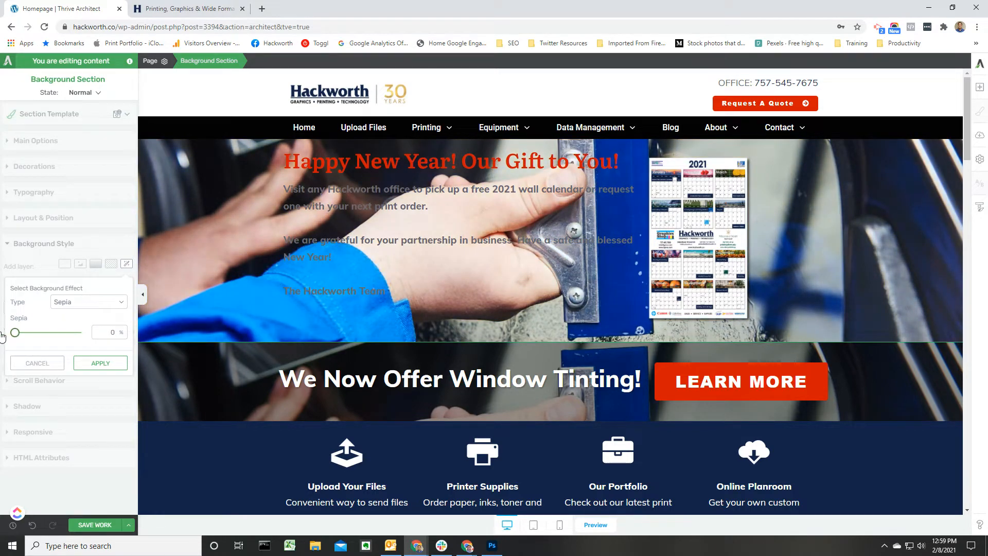
Step: Try Blur as the background effect type and discard the effect layer
{"action": "left_click", "coordinate": [83, 301]}
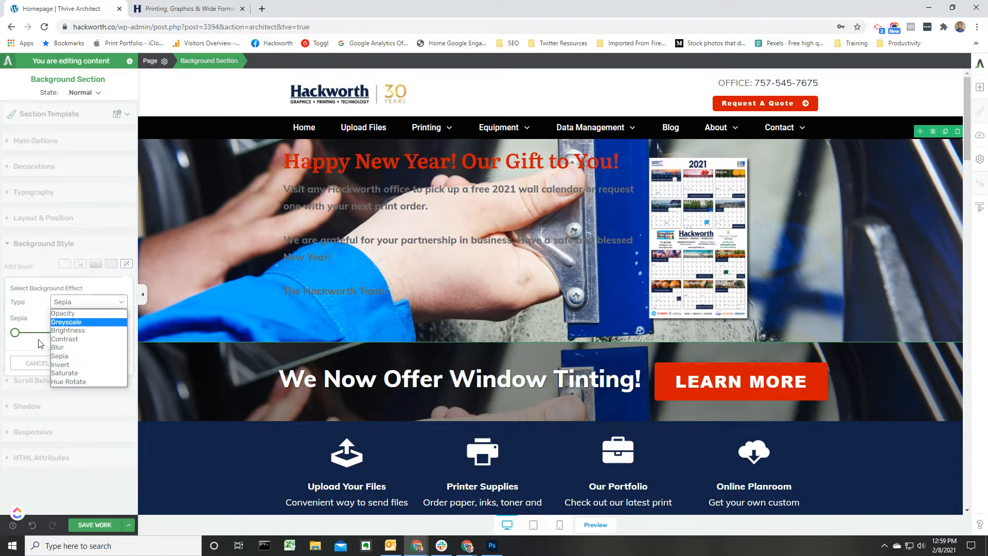
{"action": "left_click", "coordinate": [73, 347]}
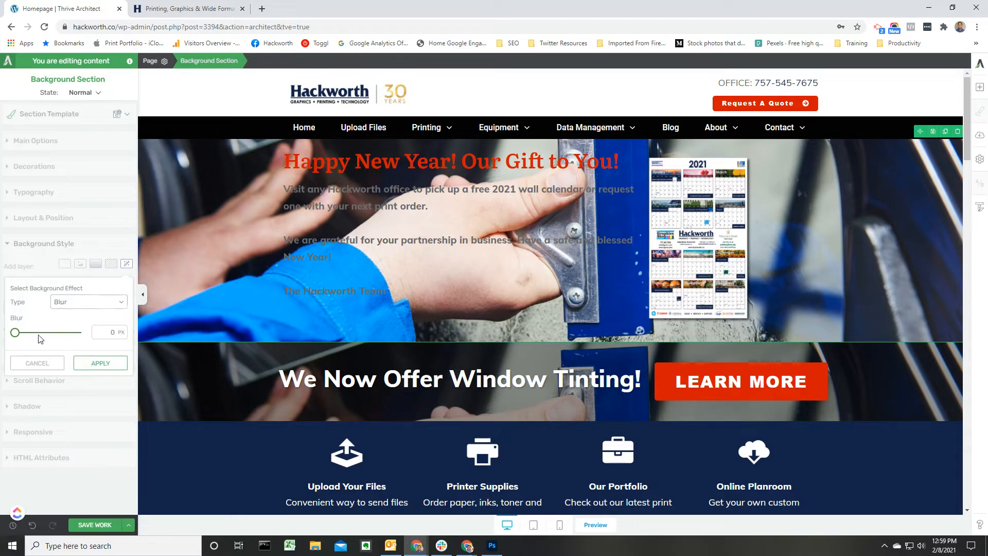
{"action": "mouse_move", "coordinate": [15, 333]}
{"action": "left_mouse_down"}
{"action": "mouse_move", "coordinate": [30, 335]}
{"action": "mouse_move", "coordinate": [1, 334]}
{"action": "left_mouse_up"}
{"action": "left_click", "coordinate": [94, 303]}
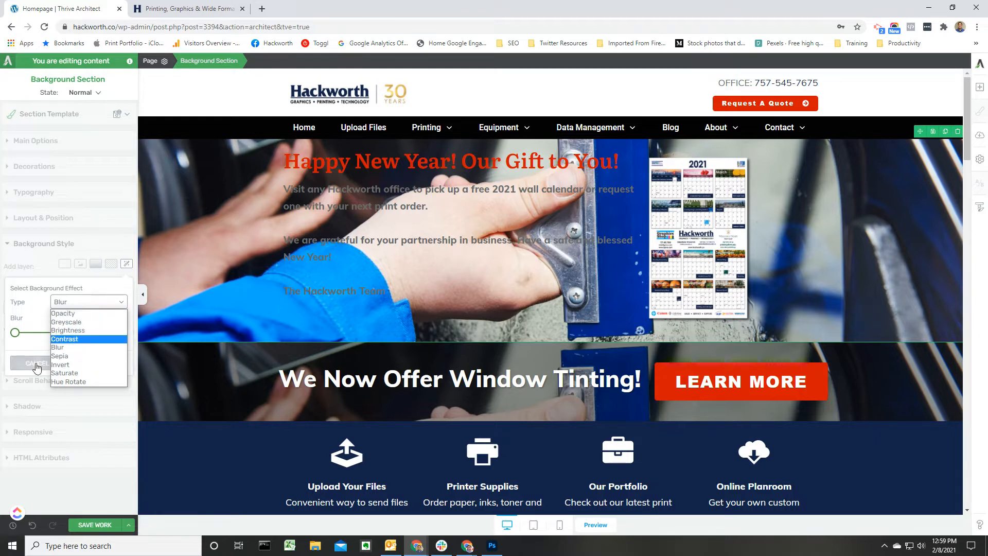
{"action": "left_click", "coordinate": [34, 344]}
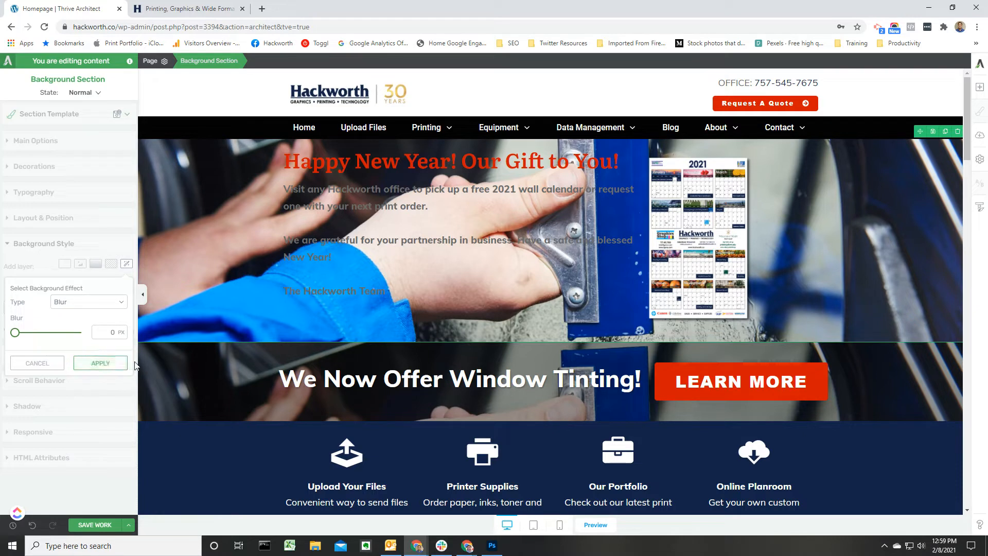
{"action": "left_click", "coordinate": [46, 364]}
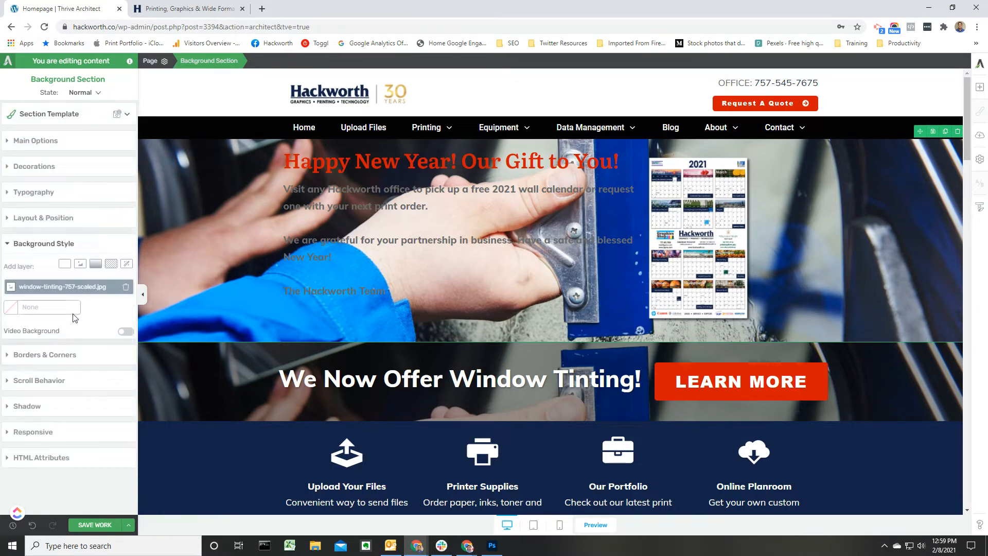
Step: Undo the latest background changes of the section as far back as possible
{"action": "left_click", "coordinate": [31, 527]}
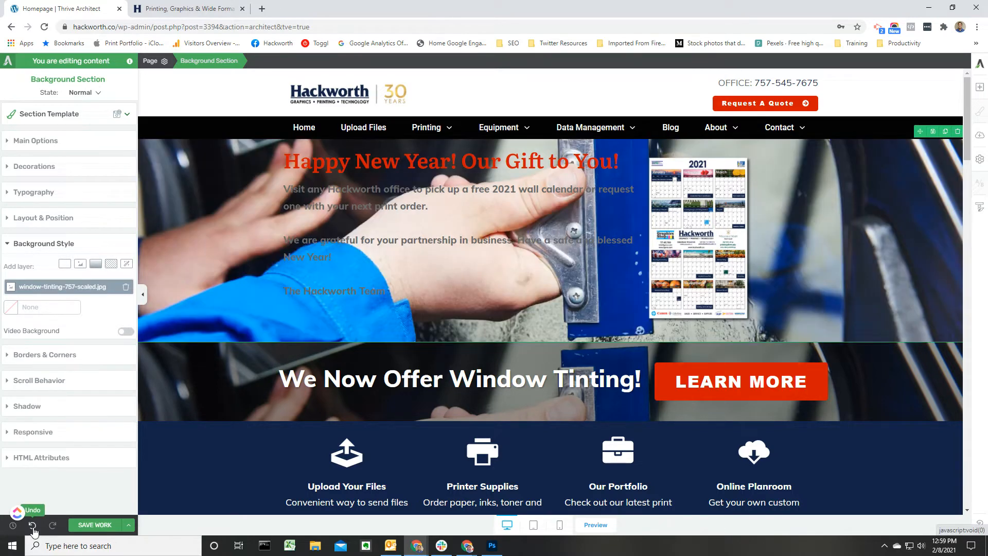
{"action": "left_click", "coordinate": [32, 526]}
{"action": "left_click", "coordinate": [34, 530]}
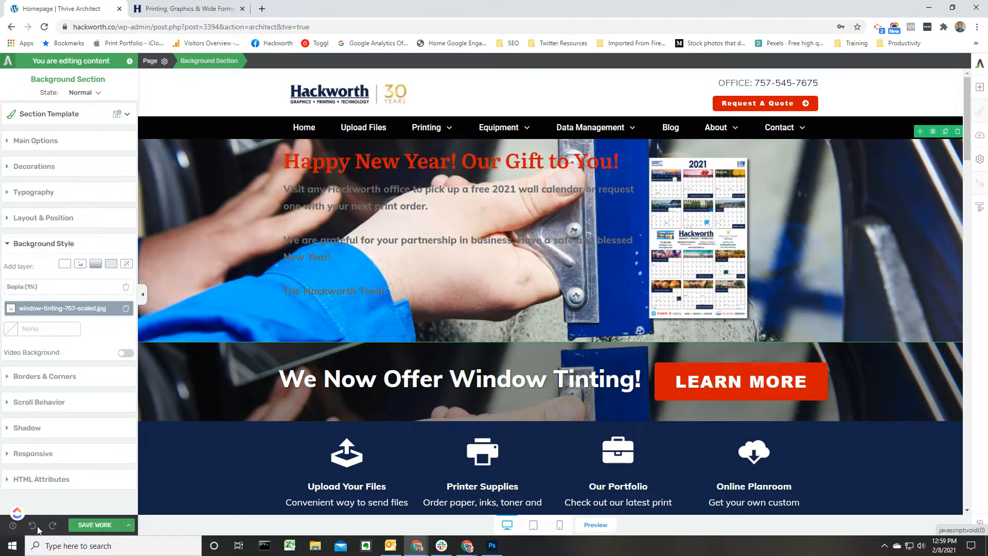
{"action": "left_click", "coordinate": [35, 528]}
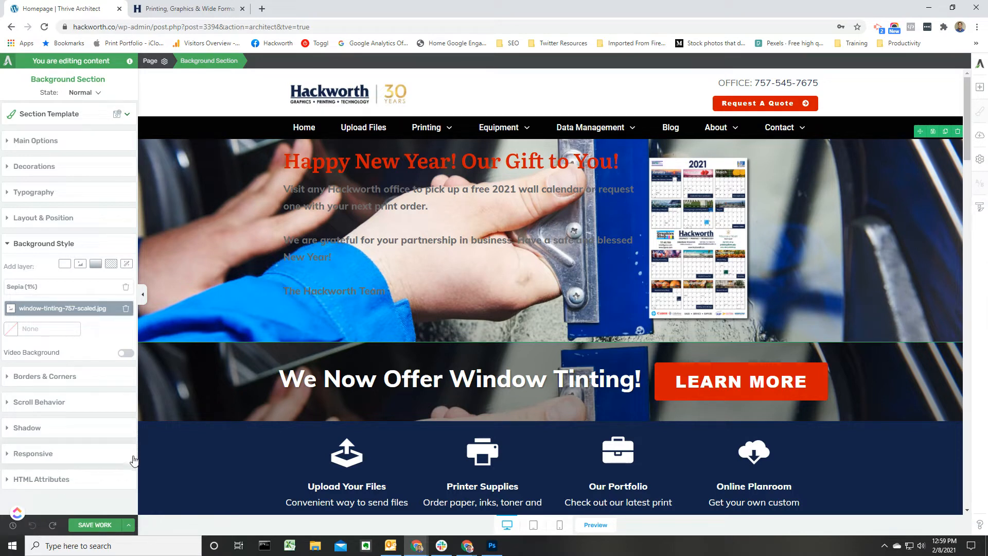
Step: Check the page's revision history without restoring anything, and delete the window-tinting-757-scaled.jpg layer from the section background
{"action": "left_click", "coordinate": [11, 527]}
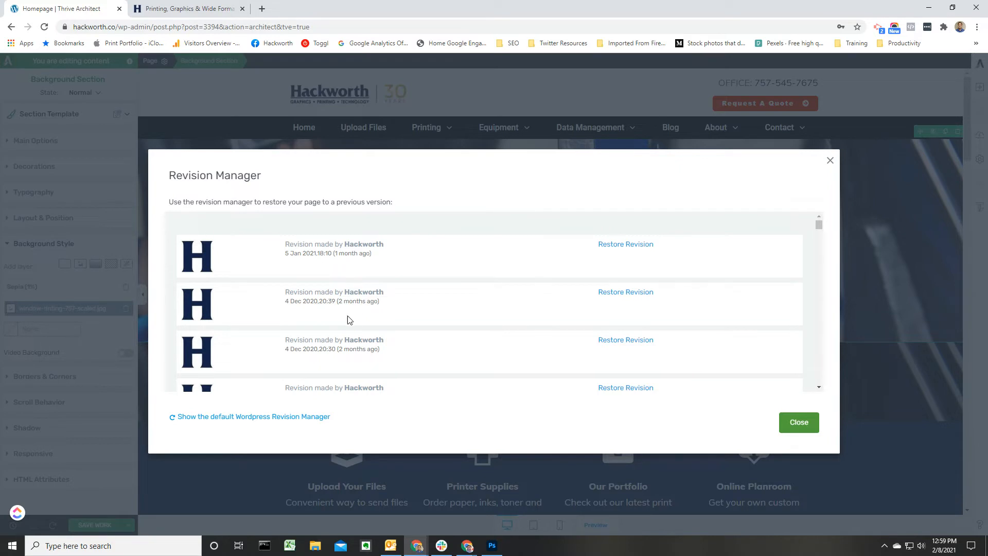
{"action": "left_click", "coordinate": [830, 161]}
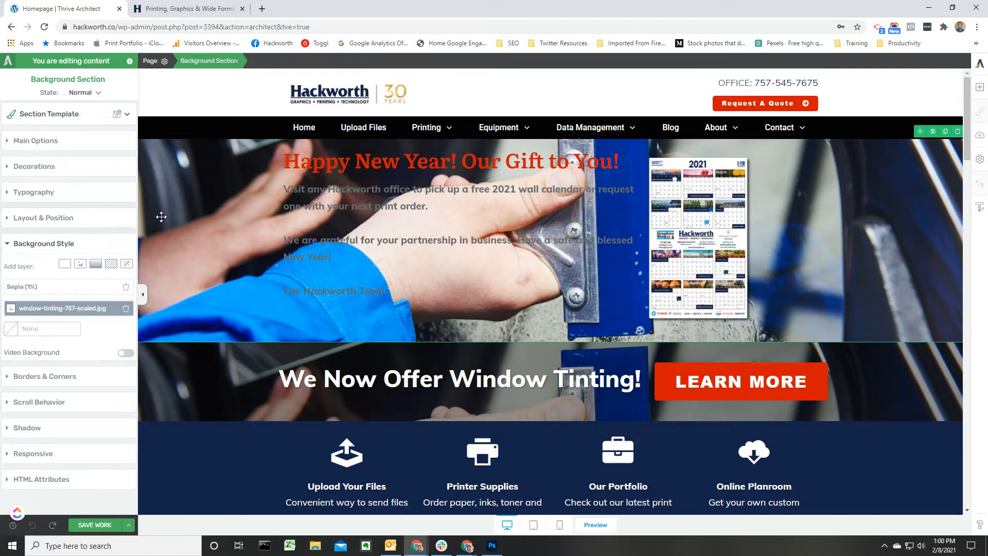
{"action": "left_click", "coordinate": [127, 309]}
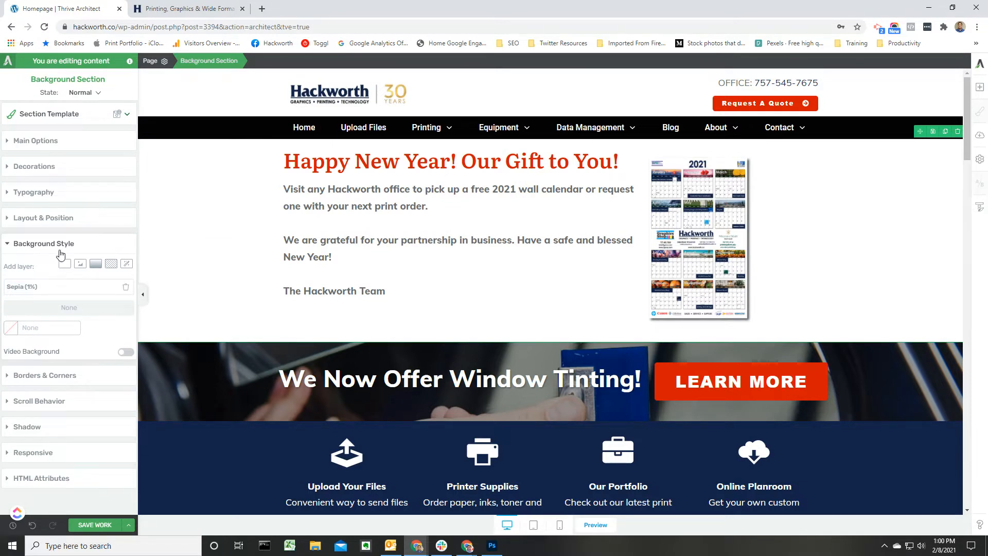
Step: Look at the background section's Layout & Position and Typography settings
{"action": "left_click", "coordinate": [58, 224]}
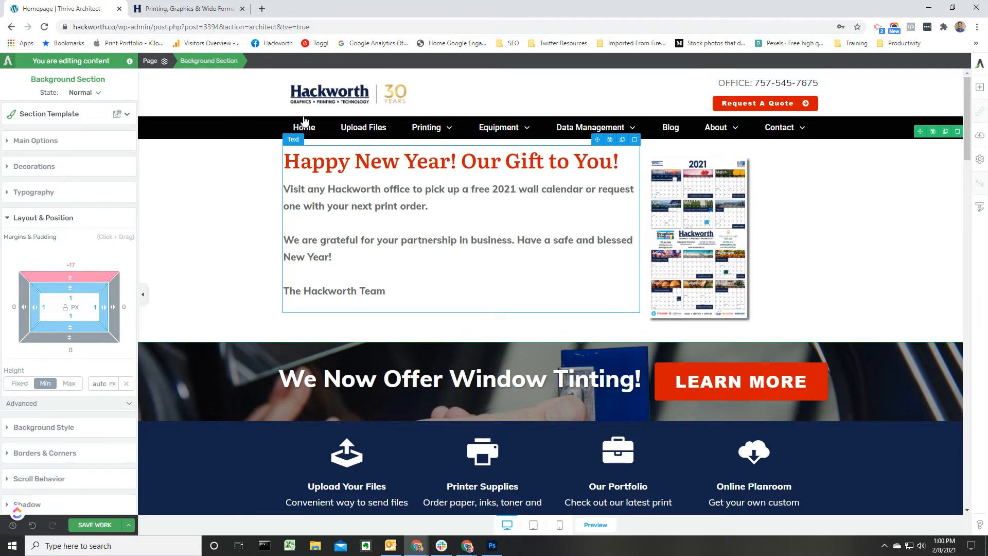
{"action": "left_click", "coordinate": [32, 216]}
{"action": "left_click", "coordinate": [42, 192]}
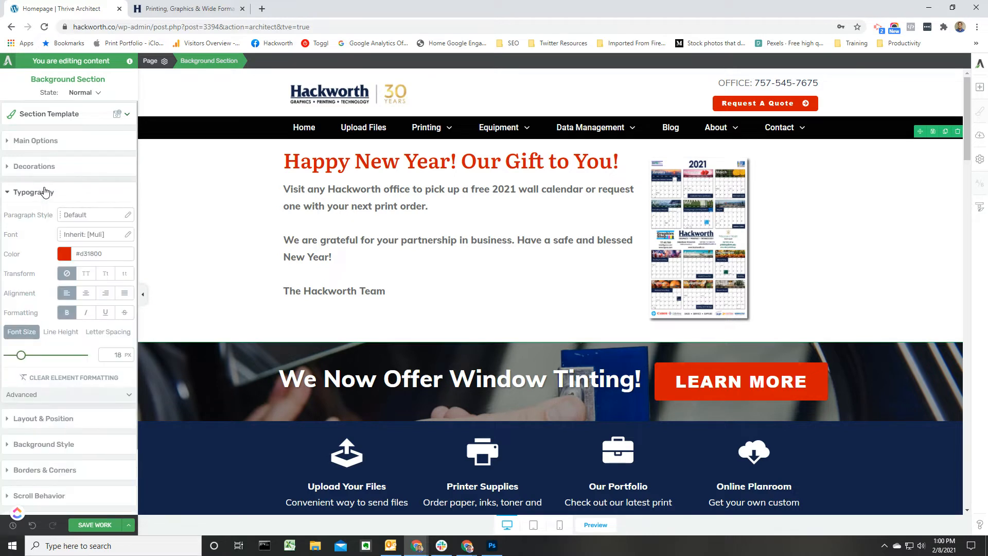
Step: Select the "Happy New Year!" heading, the paragraph below it and the calendar image in turn to view their main options
{"action": "left_click", "coordinate": [497, 170]}
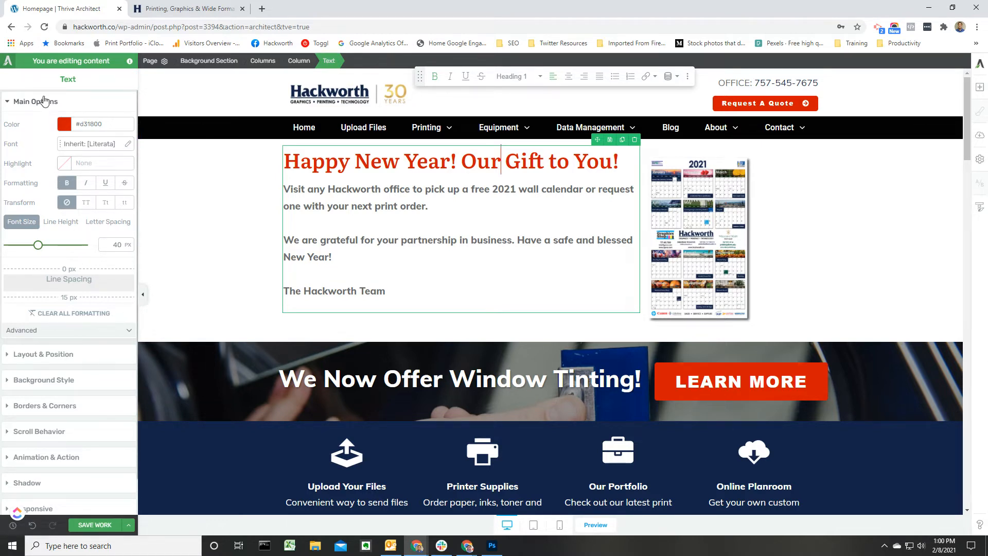
{"action": "left_click", "coordinate": [431, 207]}
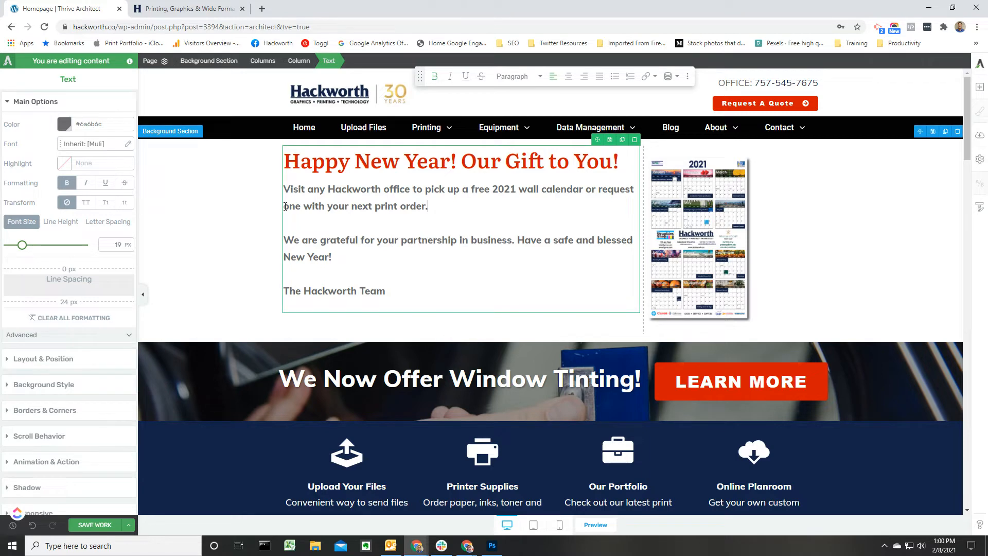
{"action": "left_click", "coordinate": [692, 244]}
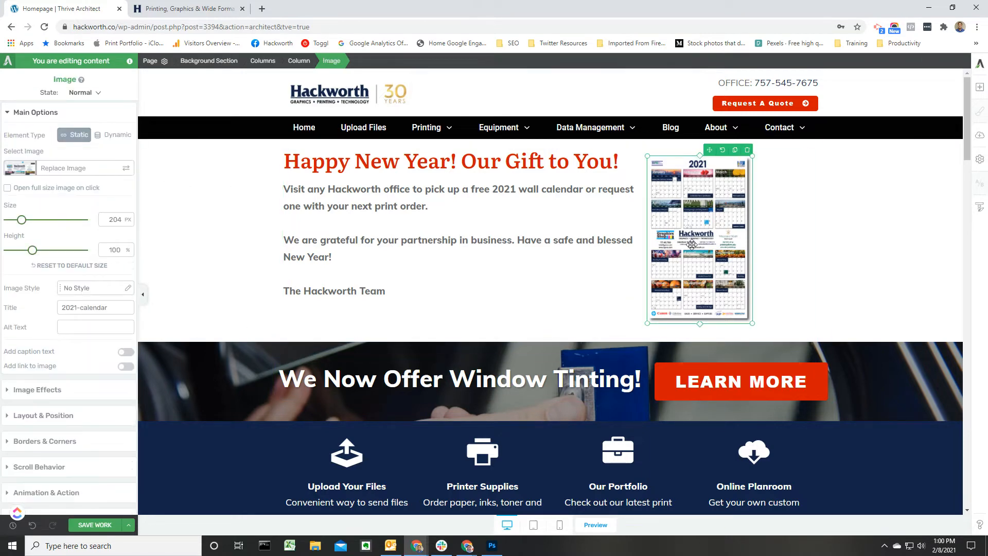
Step: Compare the available settings of the New Year text block with those of the calendar image
{"action": "left_click", "coordinate": [338, 219]}
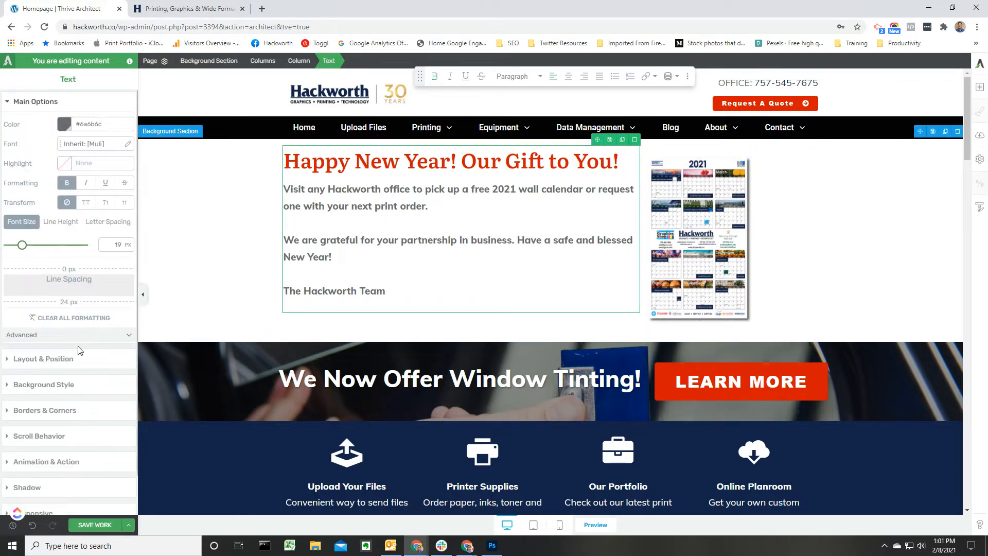
{"action": "left_click", "coordinate": [694, 221]}
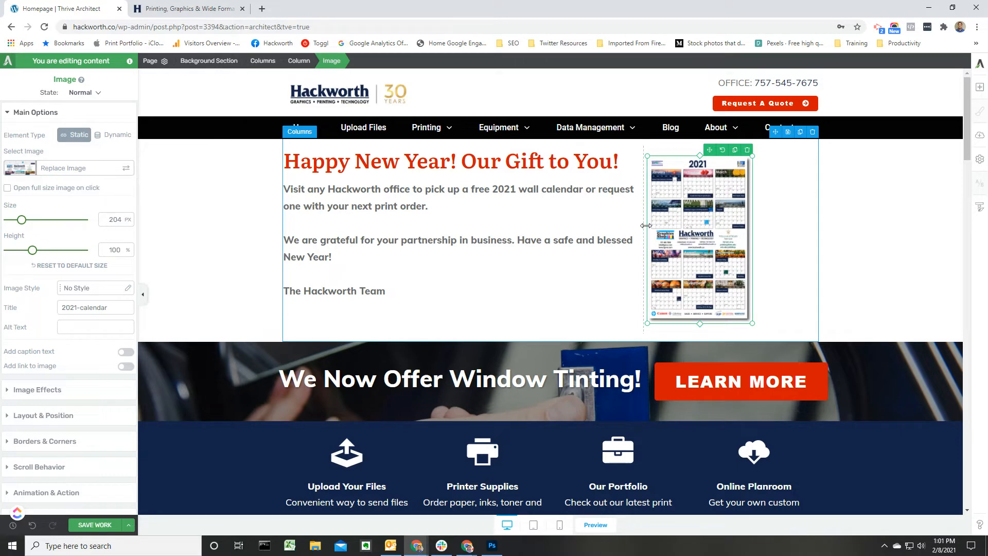
{"action": "scroll", "coordinate": [2, 355], "scroll_direction": "down", "scroll_amount": 2}
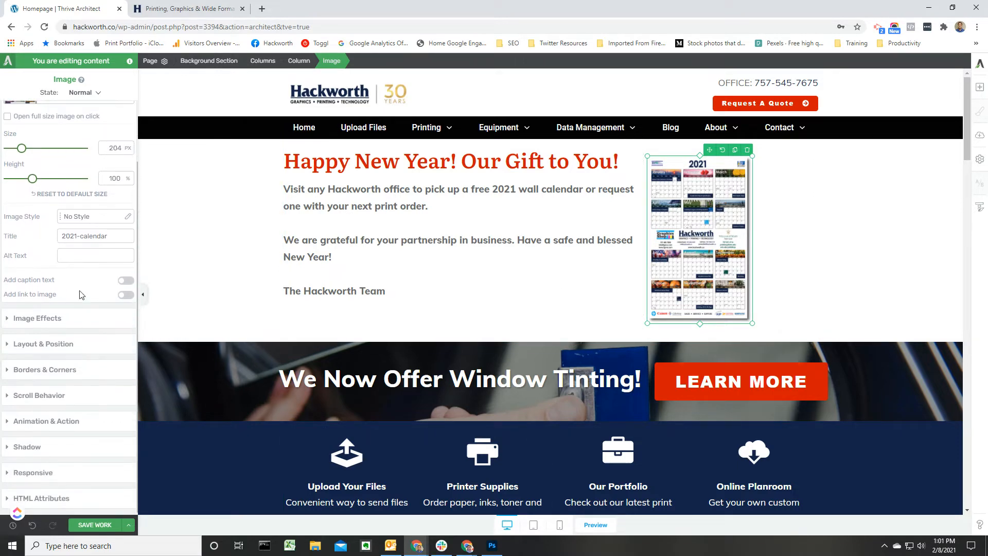
{"action": "scroll", "coordinate": [394, 288], "scroll_direction": "down", "scroll_amount": 3}
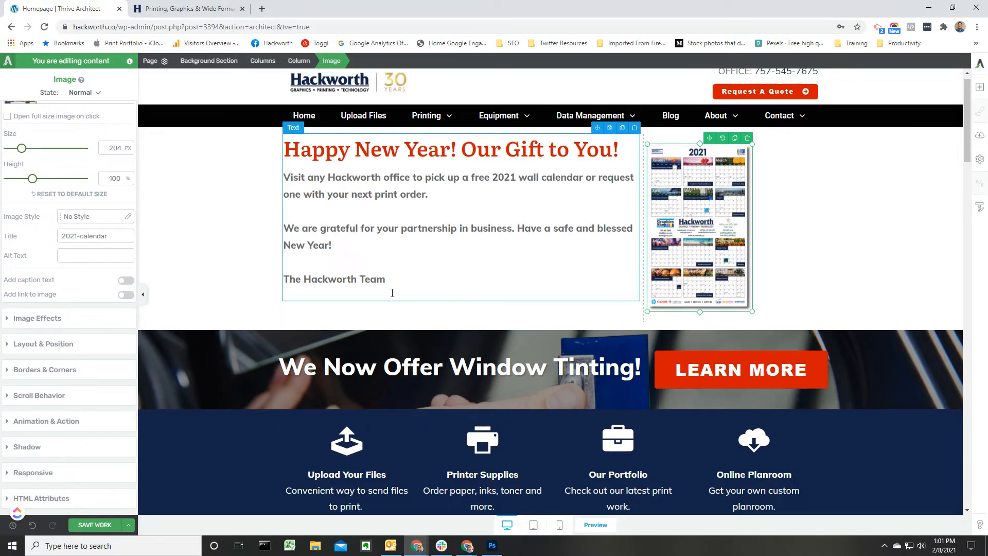
{"action": "scroll", "coordinate": [394, 288], "scroll_direction": "up", "scroll_amount": 3}
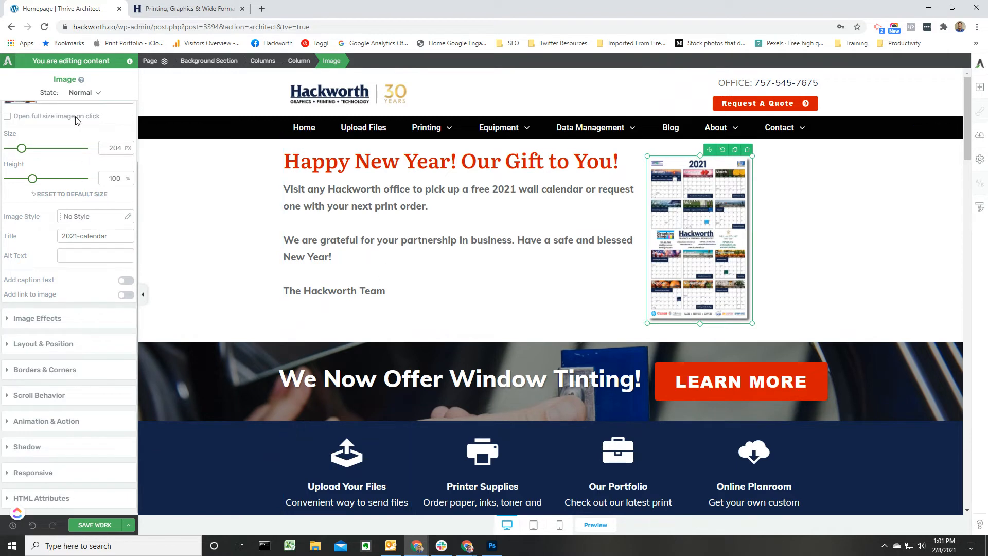
{"action": "left_click", "coordinate": [430, 172]}
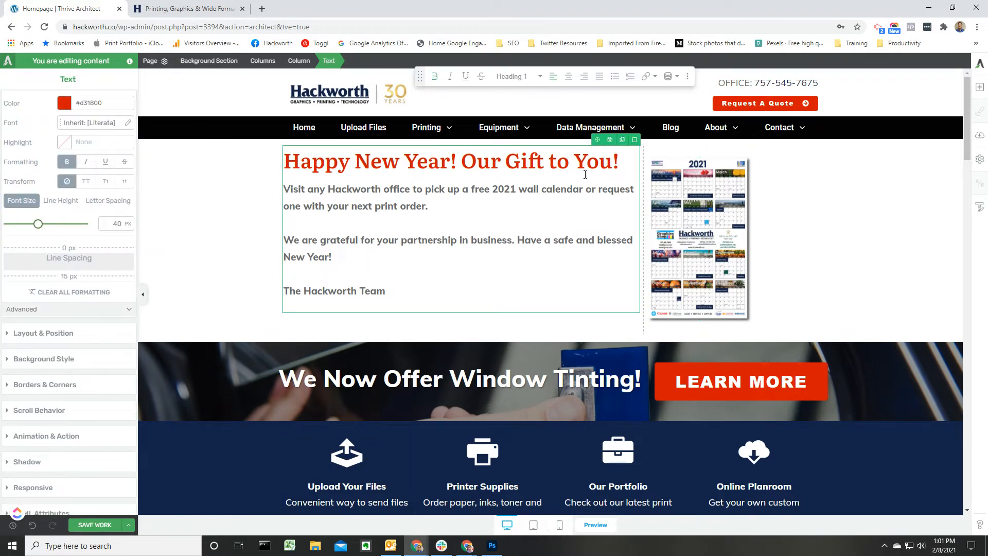
{"action": "left_click", "coordinate": [749, 217]}
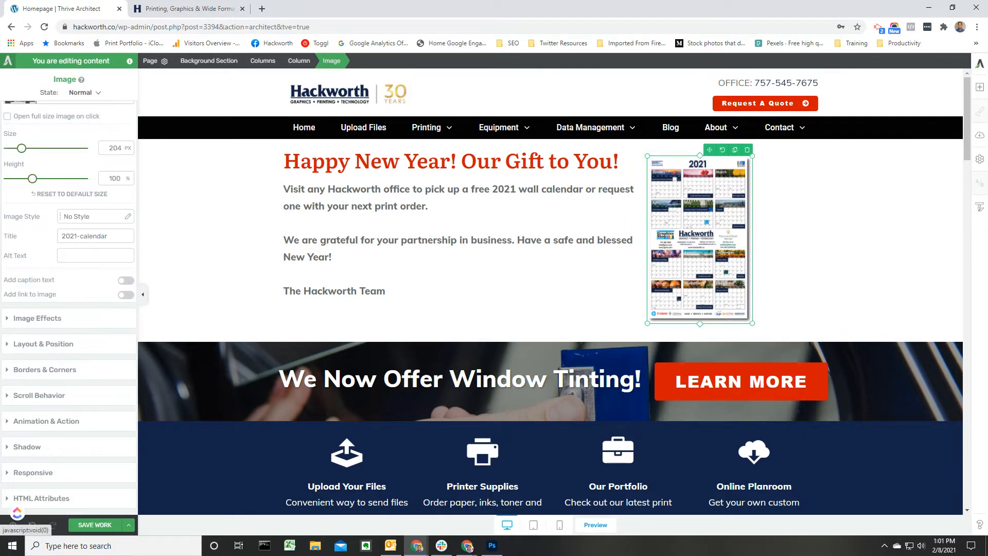
Step: Try to add an Image element between the New Year text and the calendar without choosing a picture, and undo the insertion
{"action": "left_click", "coordinate": [982, 87]}
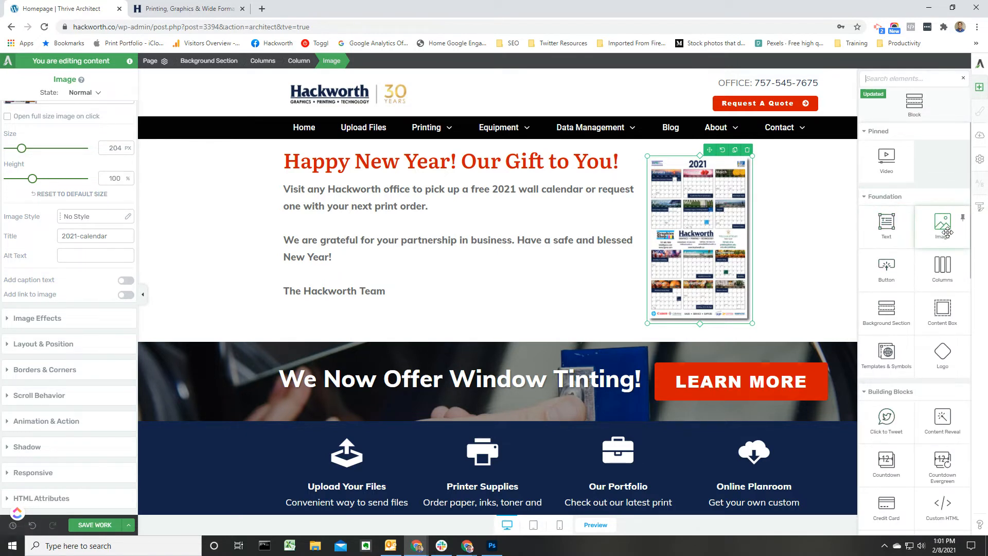
{"action": "mouse_move", "coordinate": [947, 232]}
{"action": "left_mouse_down"}
{"action": "mouse_move", "coordinate": [592, 238]}
{"action": "mouse_move", "coordinate": [655, 236]}
{"action": "left_mouse_up"}
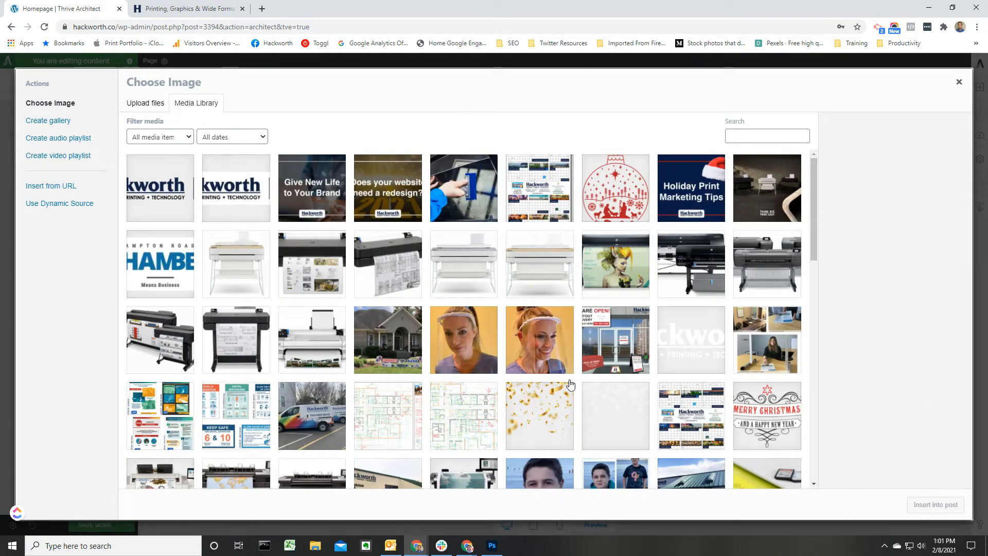
{"action": "left_click", "coordinate": [959, 82]}
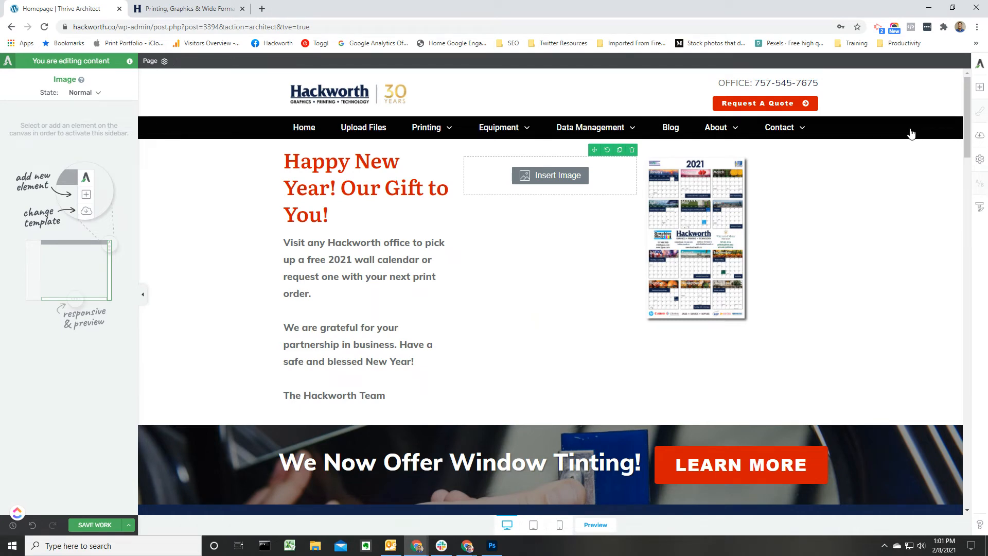
{"action": "key", "text": "ctrl+z"}
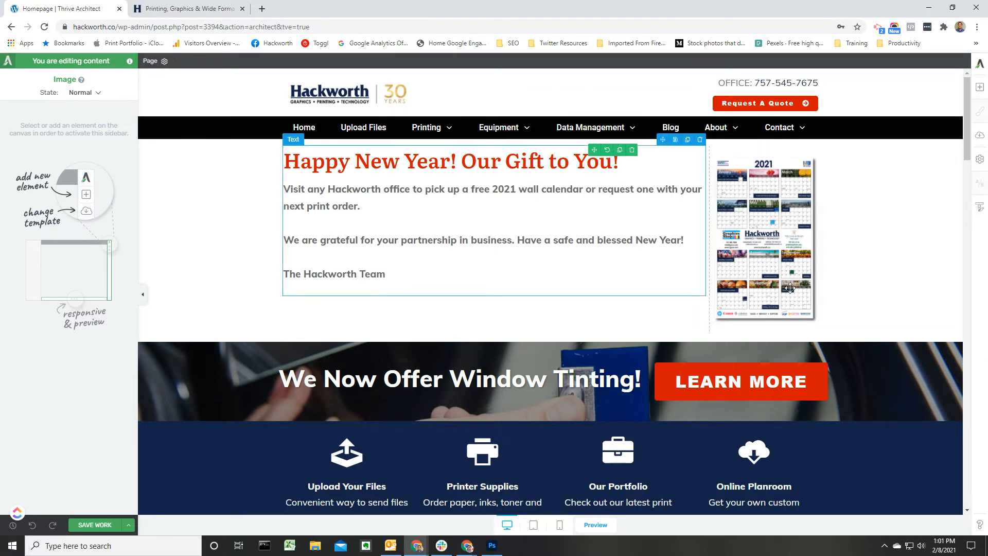
Step: Check the New Year section and calendar image in the tablet and mobile views, and return to the desktop view
{"action": "left_click", "coordinate": [978, 91]}
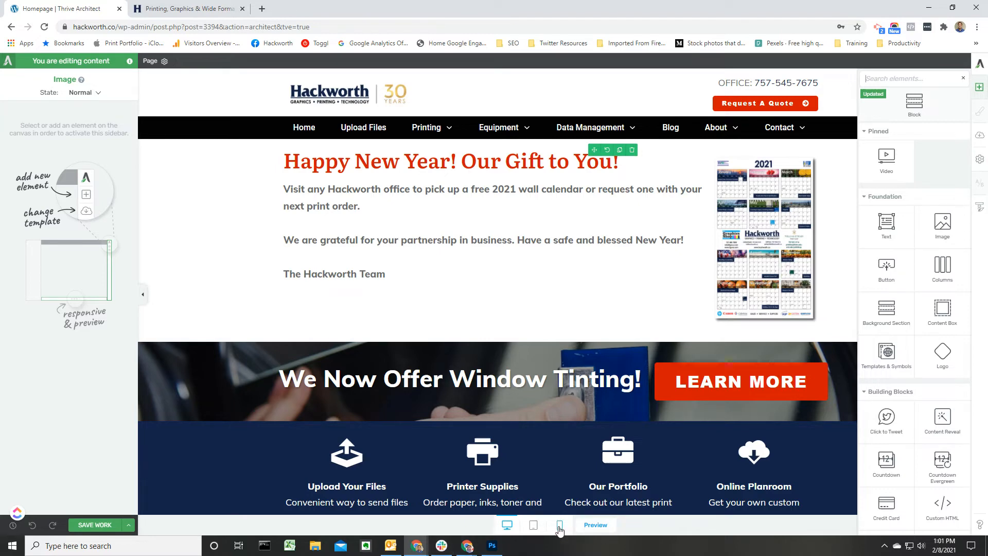
{"action": "left_click", "coordinate": [535, 525]}
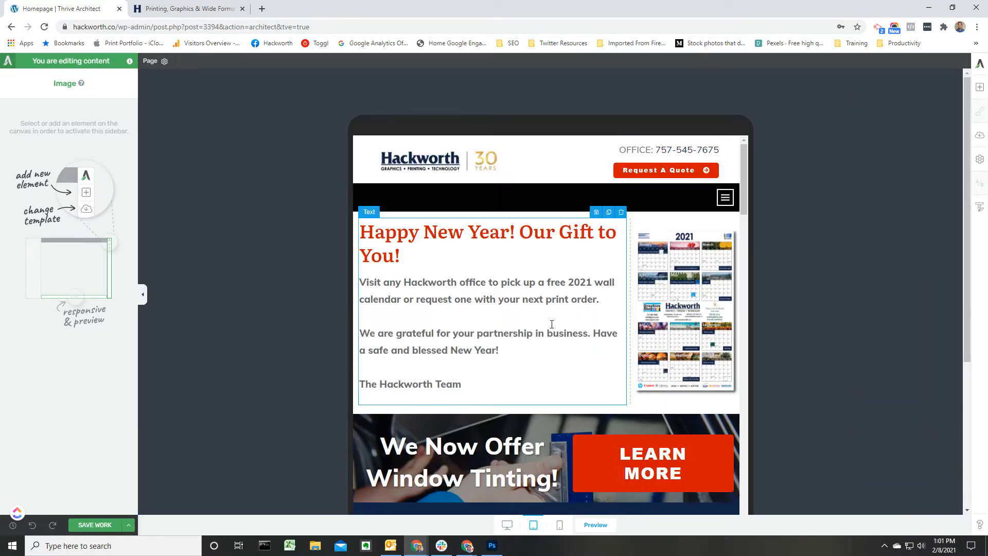
{"action": "left_click", "coordinate": [560, 526]}
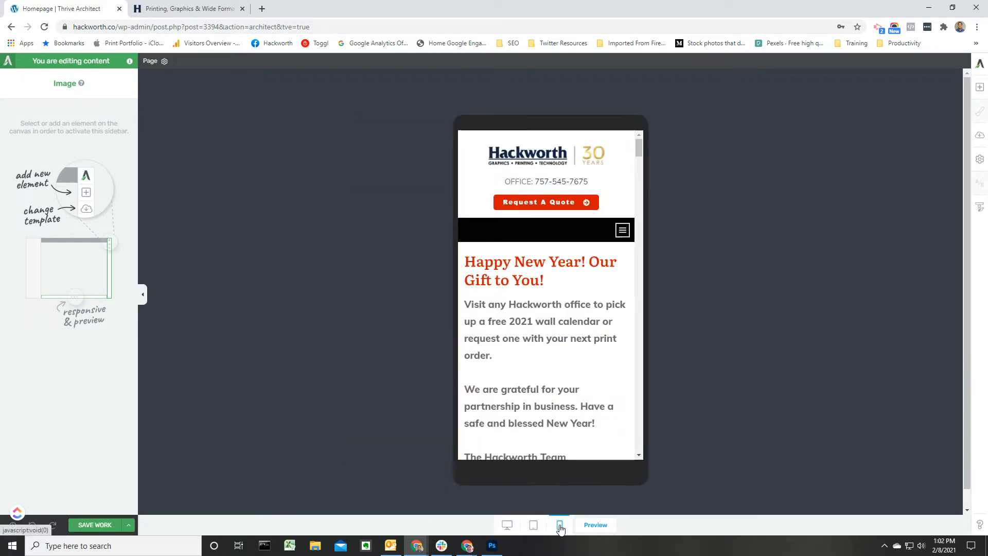
{"action": "scroll", "coordinate": [564, 355], "scroll_direction": "down", "scroll_amount": 7}
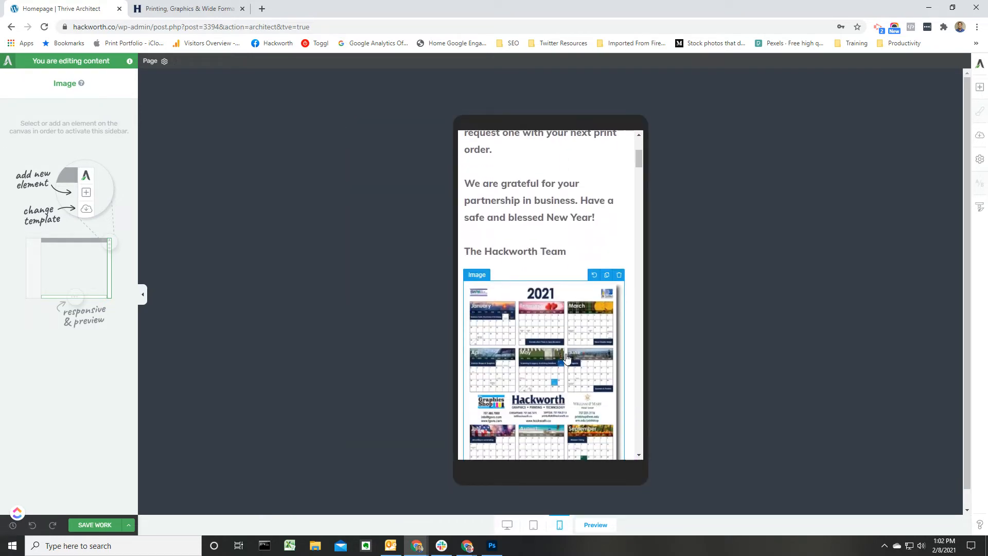
{"action": "scroll", "coordinate": [566, 358], "scroll_direction": "down", "scroll_amount": 1}
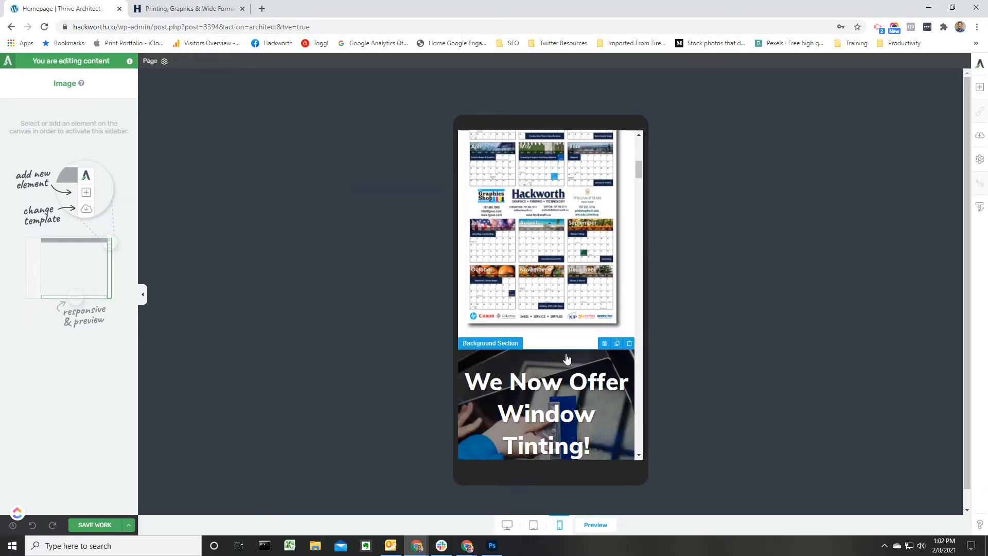
{"action": "scroll", "coordinate": [498, 319], "scroll_direction": "up", "scroll_amount": 10}
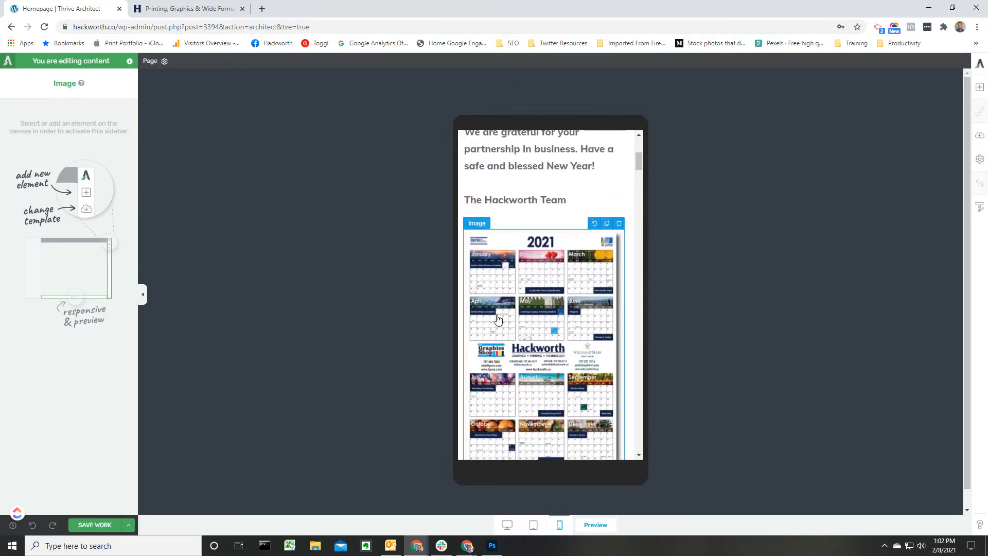
{"action": "scroll", "coordinate": [497, 320], "scroll_direction": "down", "scroll_amount": 3}
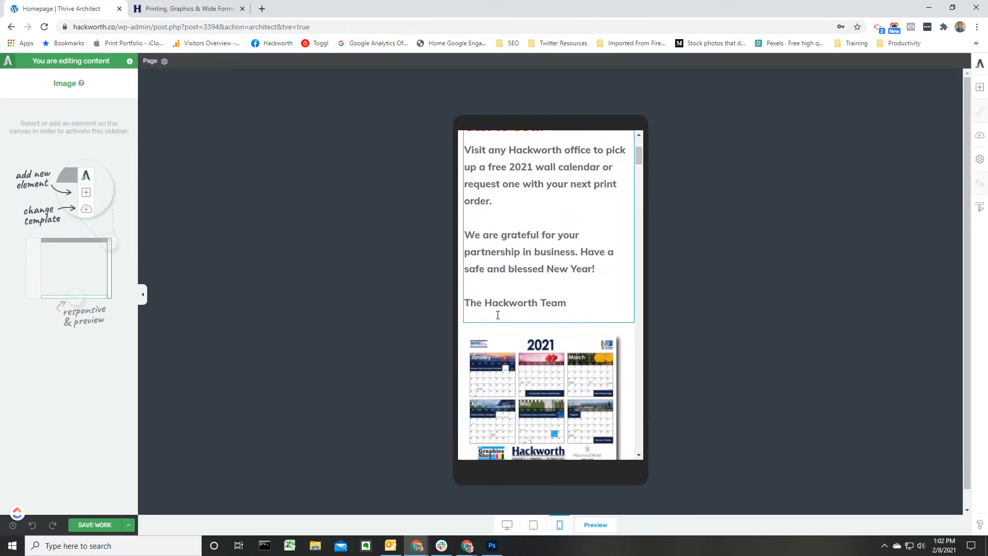
{"action": "left_click", "coordinate": [557, 373]}
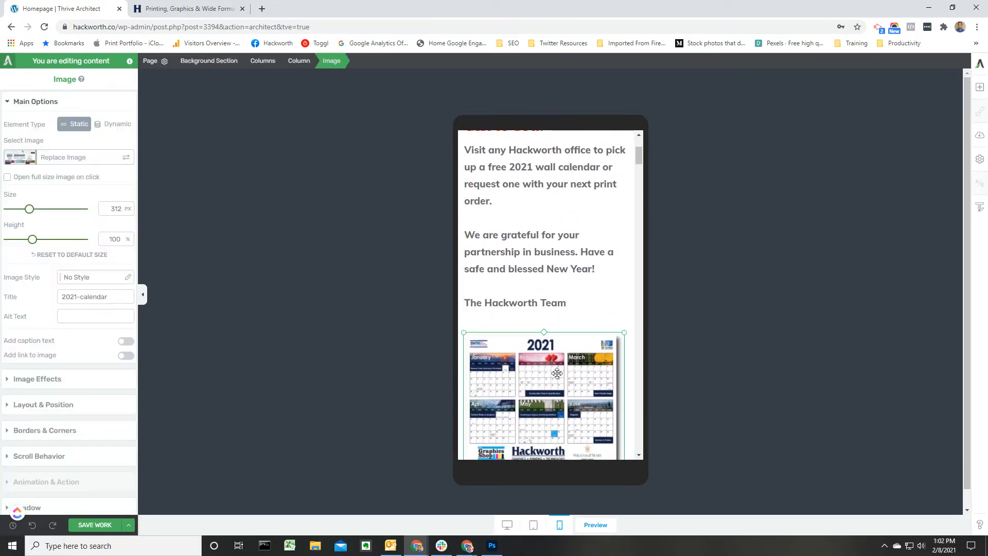
{"action": "left_click", "coordinate": [510, 525]}
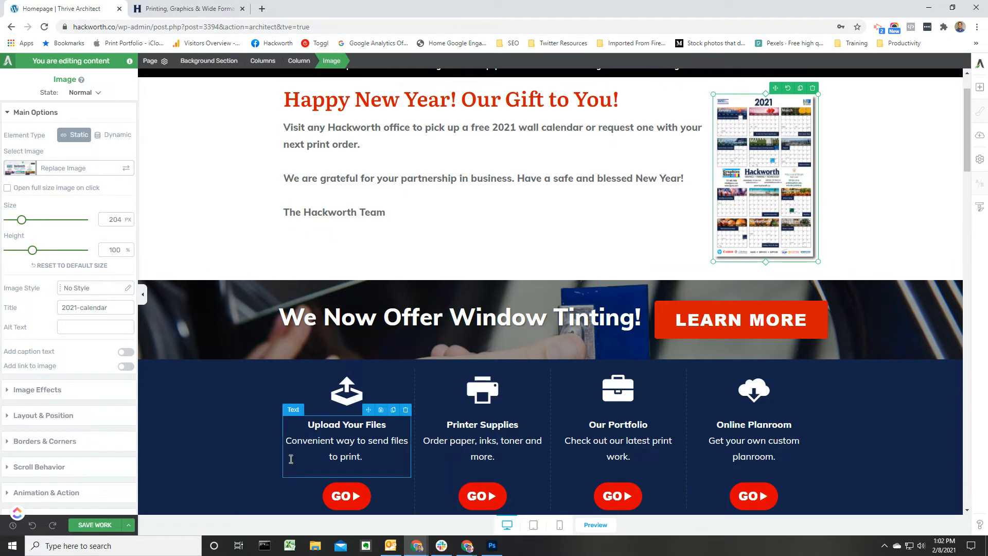
Step: Add a Button element below the "The Hackworth Team" line in the New Year text column
{"action": "scroll", "coordinate": [370, 460], "scroll_direction": "down", "scroll_amount": 3}
{"action": "scroll", "coordinate": [607, 287], "scroll_direction": "up", "scroll_amount": 4}
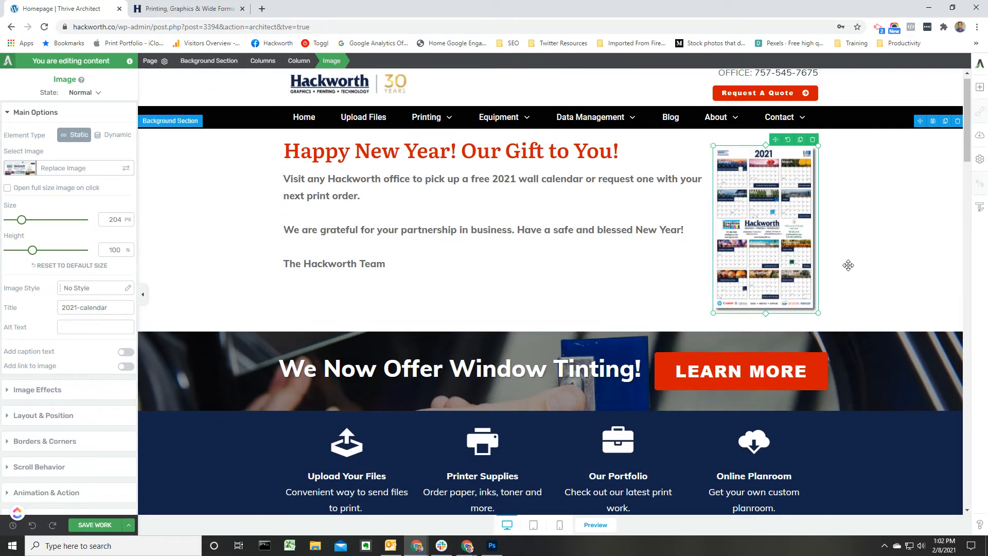
{"action": "left_click", "coordinate": [980, 87]}
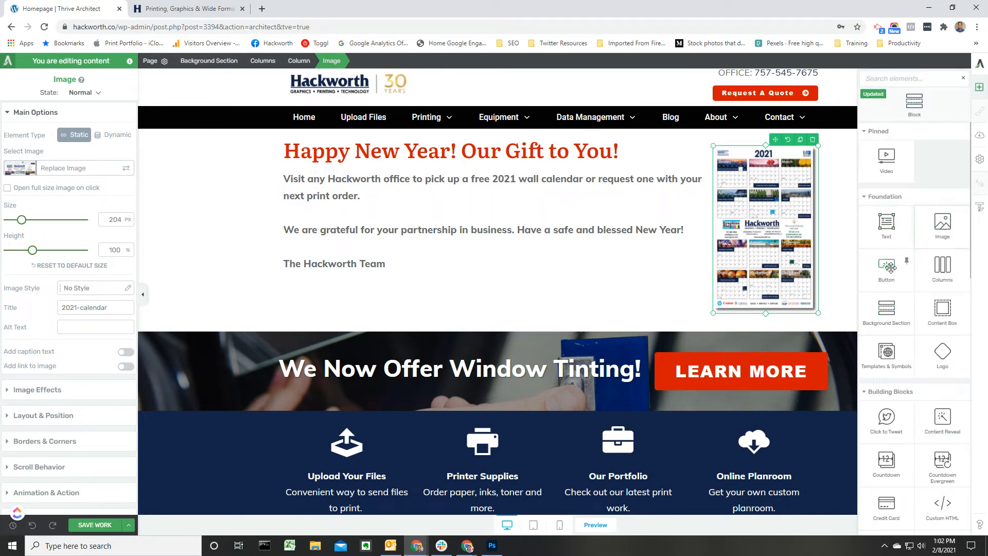
{"action": "left_click_drag", "start_coordinate": [886, 272], "coordinate": [358, 280]}
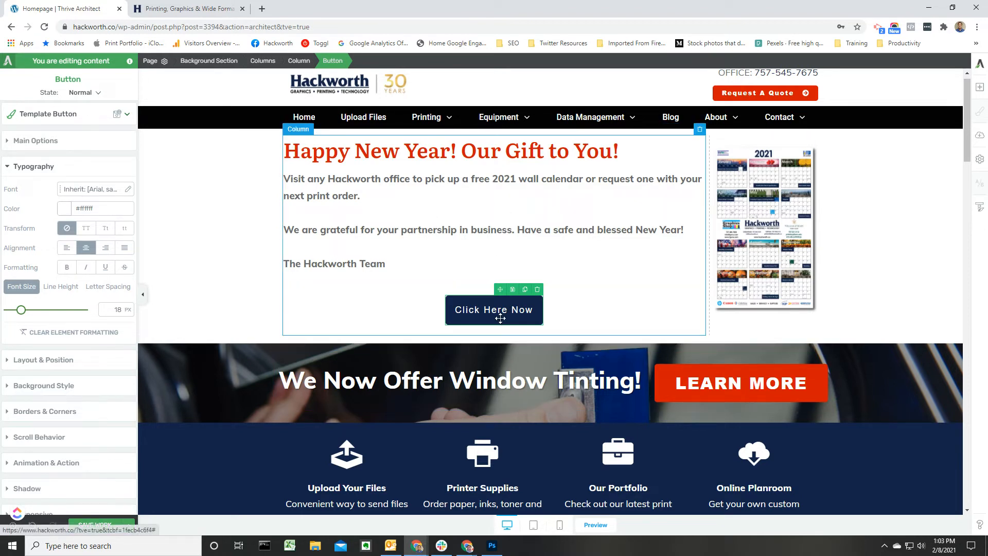
Step: Align the "Click Here Now" button to the left of its column
{"action": "left_click", "coordinate": [58, 360]}
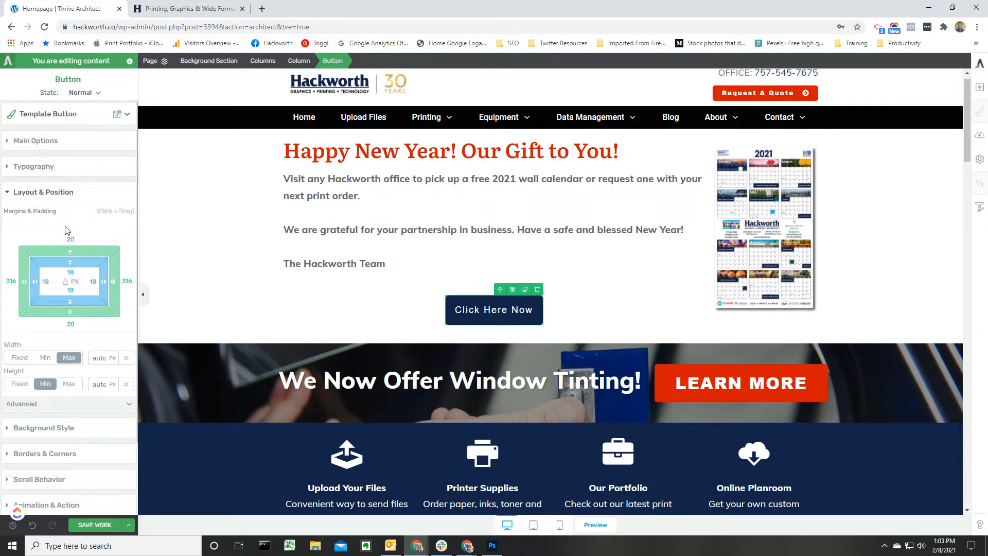
{"action": "left_click", "coordinate": [464, 332]}
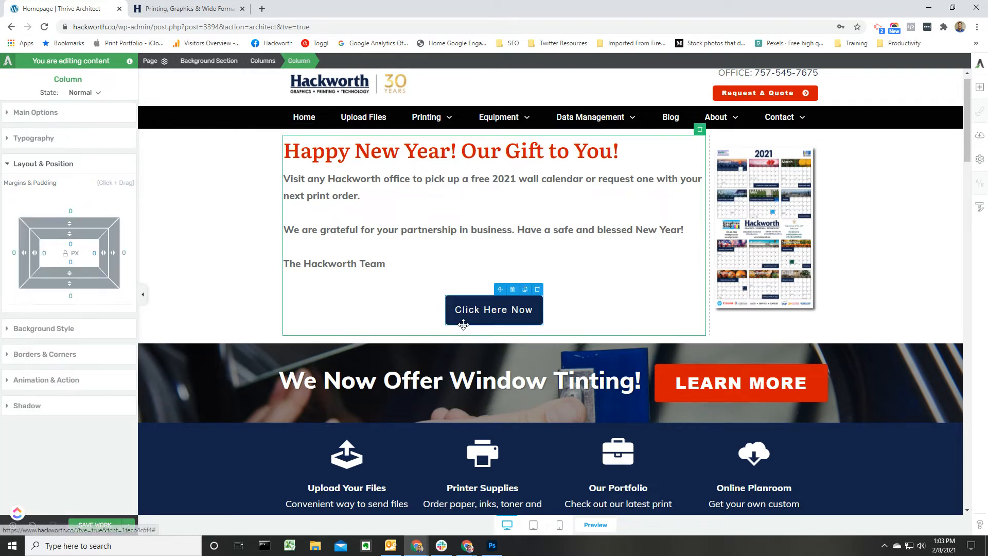
{"action": "left_click", "coordinate": [463, 323]}
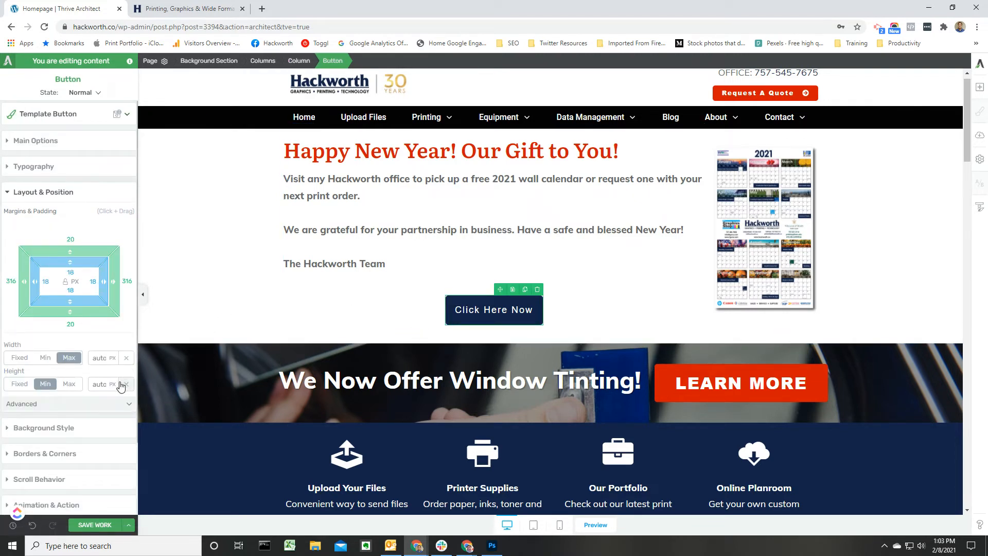
{"action": "left_click", "coordinate": [67, 142]}
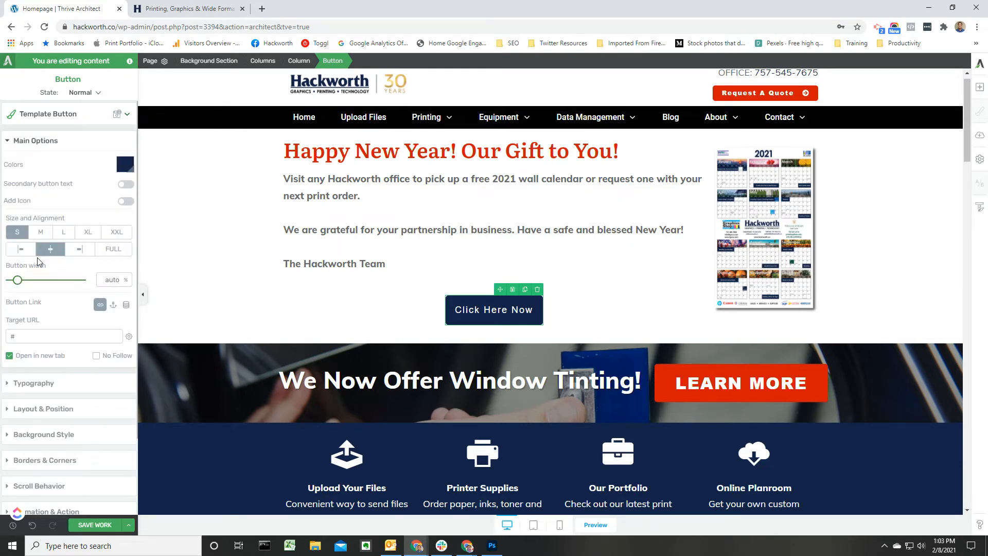
{"action": "left_click", "coordinate": [24, 249]}
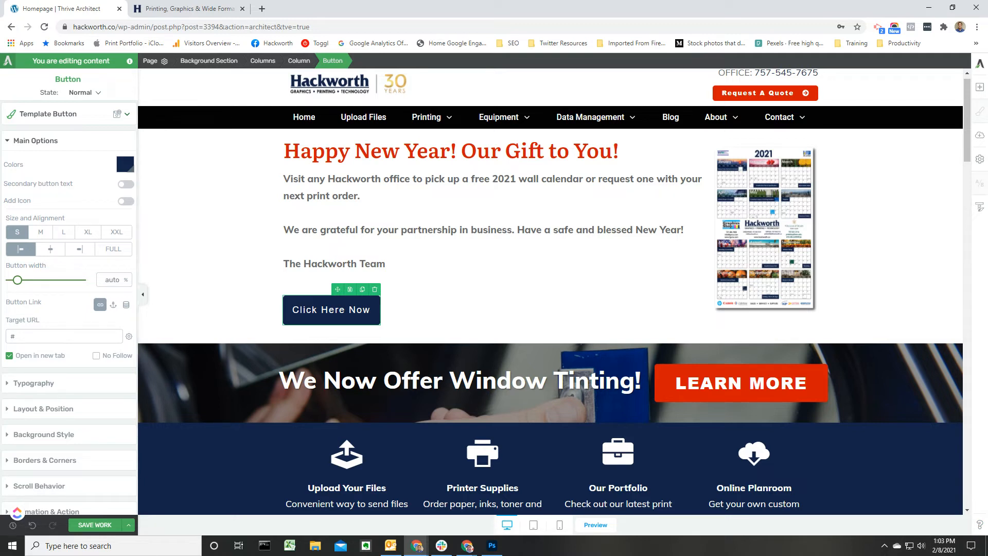
Step: Look through the default template styles for the button without applying one
{"action": "left_click", "coordinate": [65, 114]}
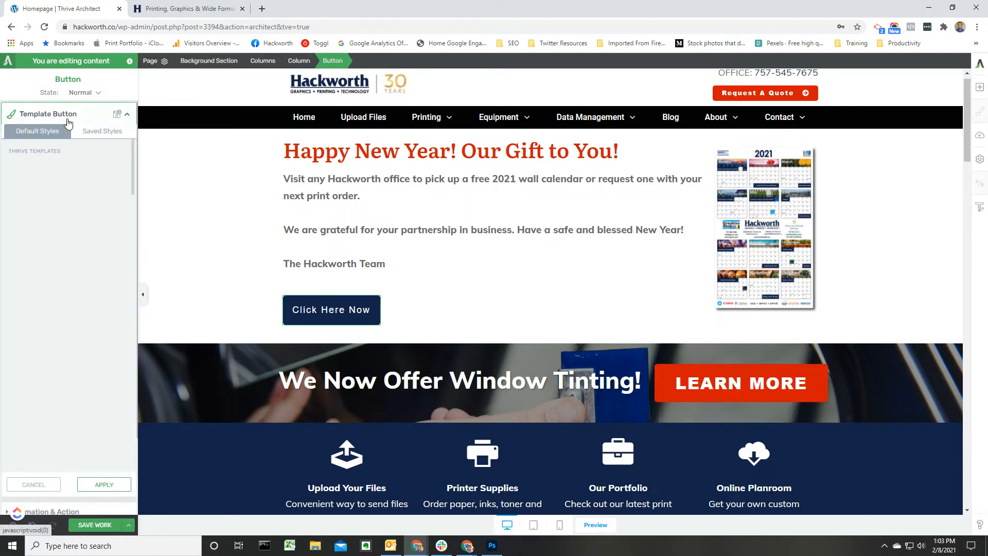
{"action": "scroll", "coordinate": [416, 336], "scroll_direction": "down", "scroll_amount": 3}
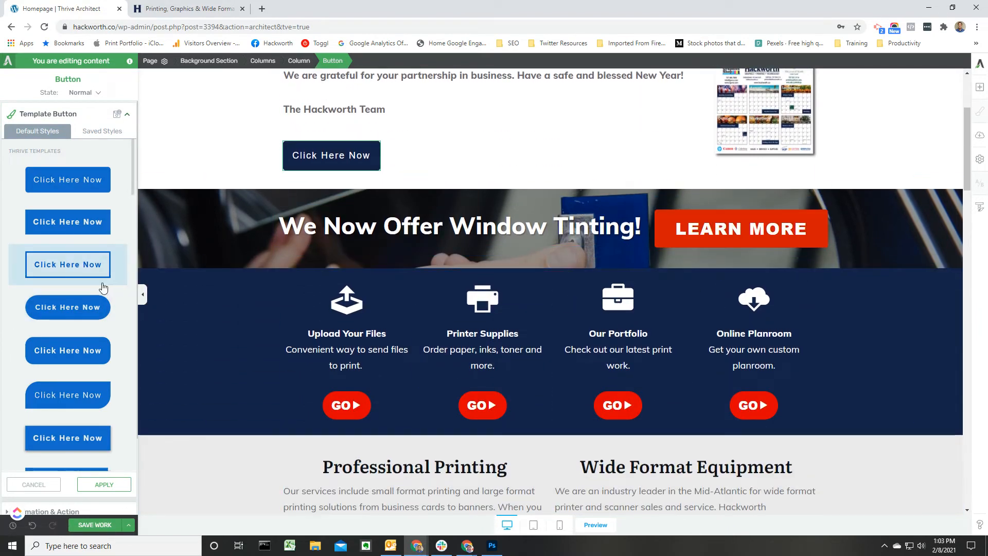
{"action": "scroll", "coordinate": [249, 222], "scroll_direction": "up", "scroll_amount": 3}
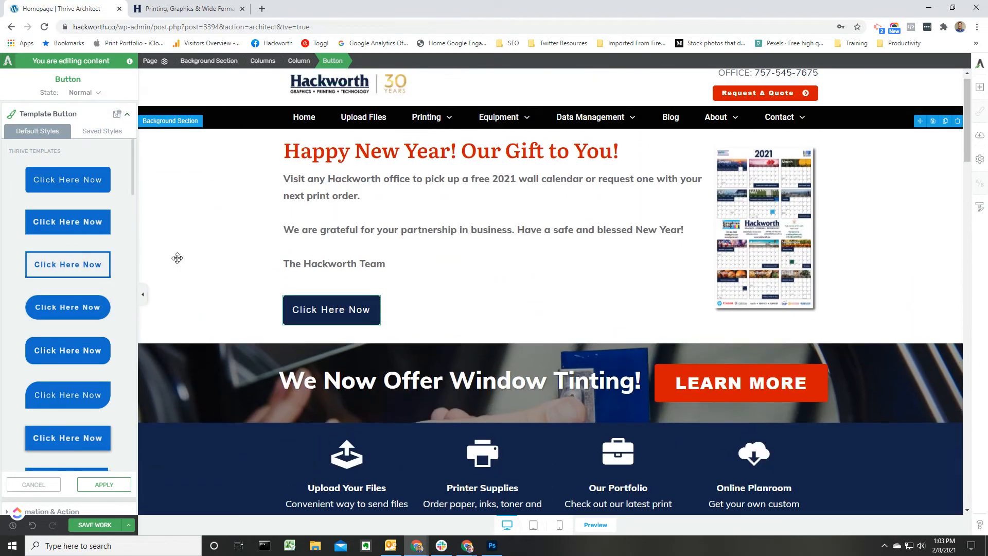
{"action": "left_click", "coordinate": [49, 114]}
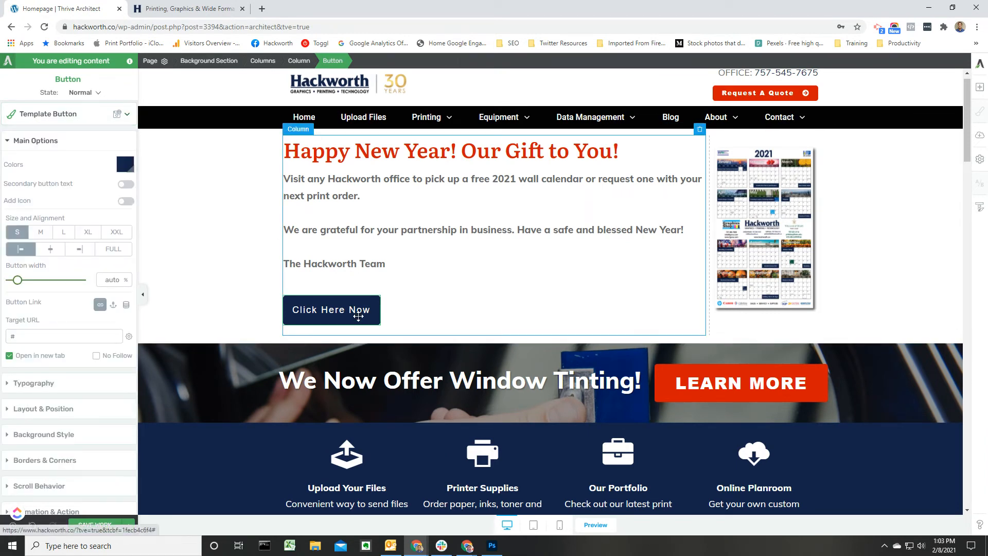
Step: View the button's Animation & Action settings and switch its editing state to Hover
{"action": "scroll", "coordinate": [60, 432], "scroll_direction": "down", "scroll_amount": 2}
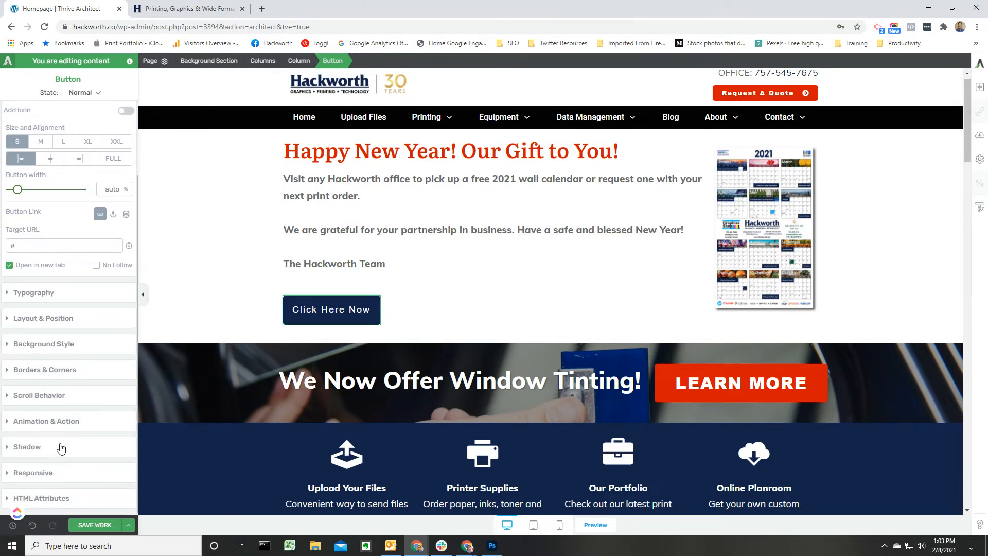
{"action": "left_click", "coordinate": [66, 421]}
{"action": "left_click", "coordinate": [96, 93]}
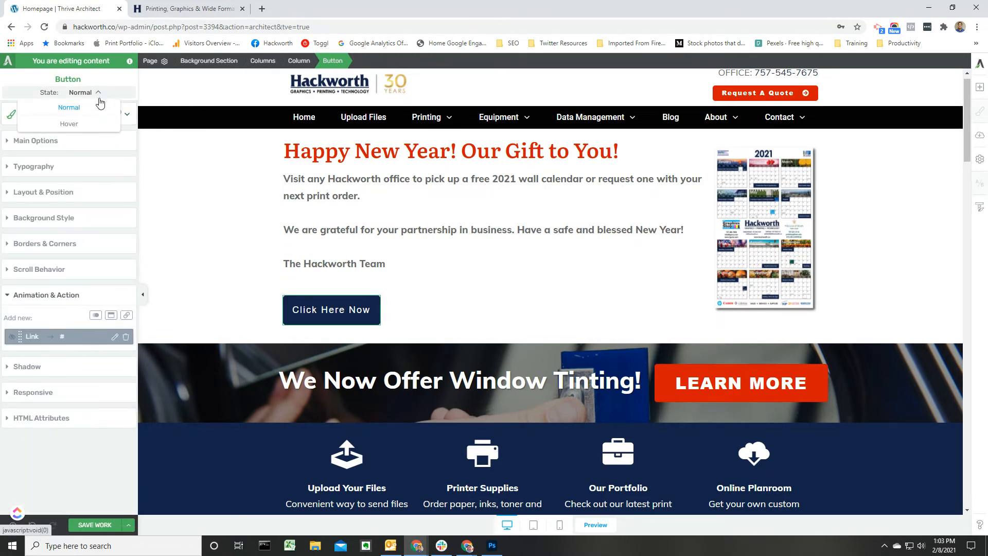
{"action": "left_click", "coordinate": [98, 124]}
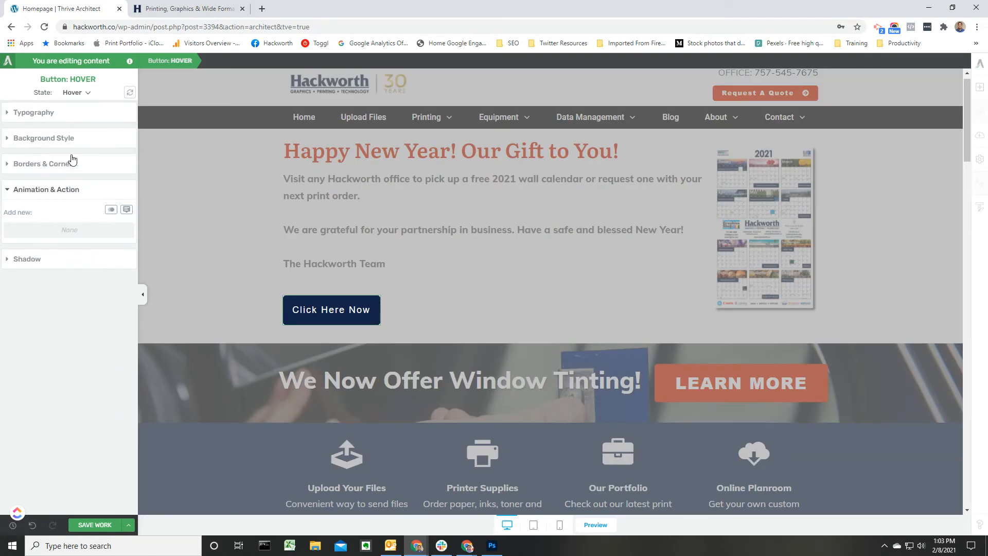
Step: Try a Wobble Vertical hover animation on the "Click Here Now" button and cancel it without applying
{"action": "left_click", "coordinate": [112, 210]}
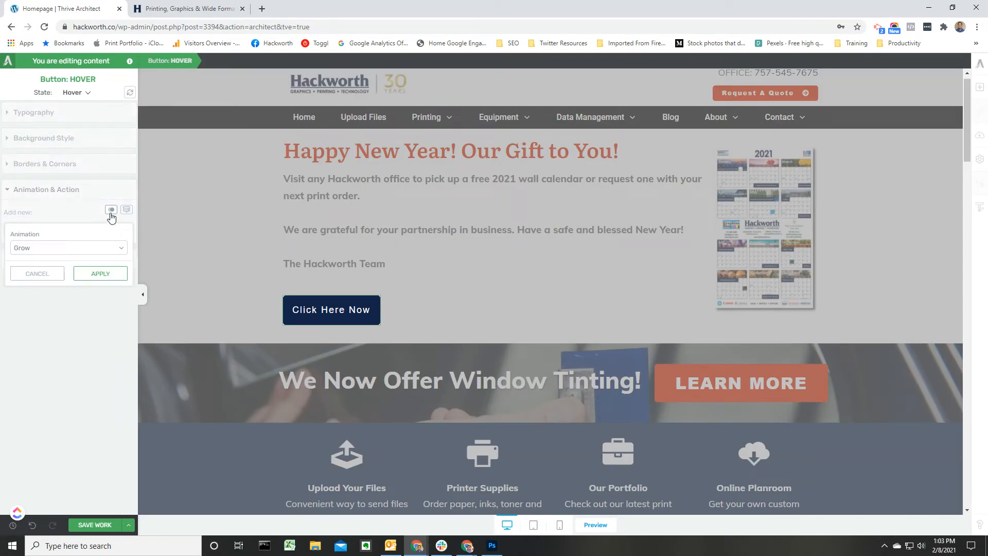
{"action": "left_click", "coordinate": [98, 247]}
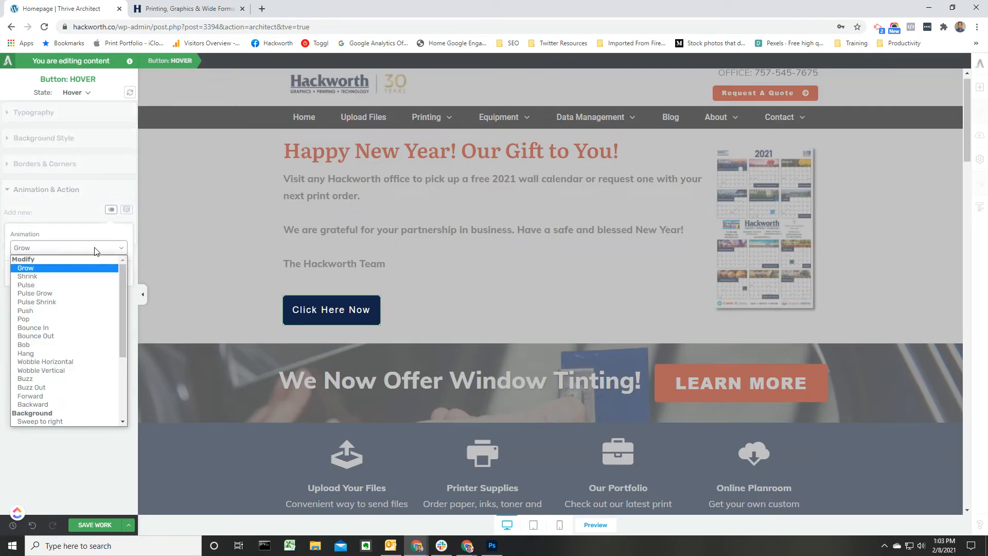
{"action": "left_click", "coordinate": [58, 372]}
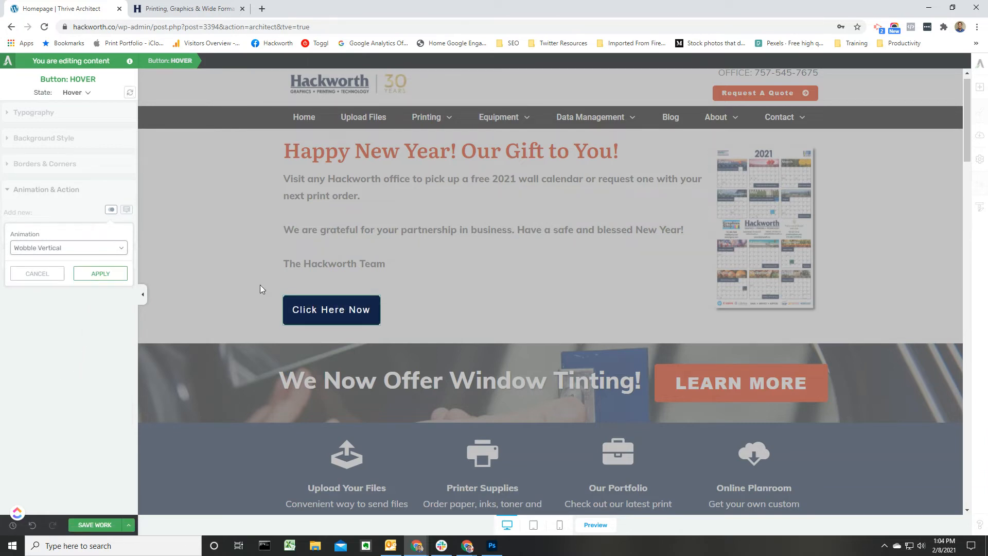
{"action": "left_click", "coordinate": [41, 274]}
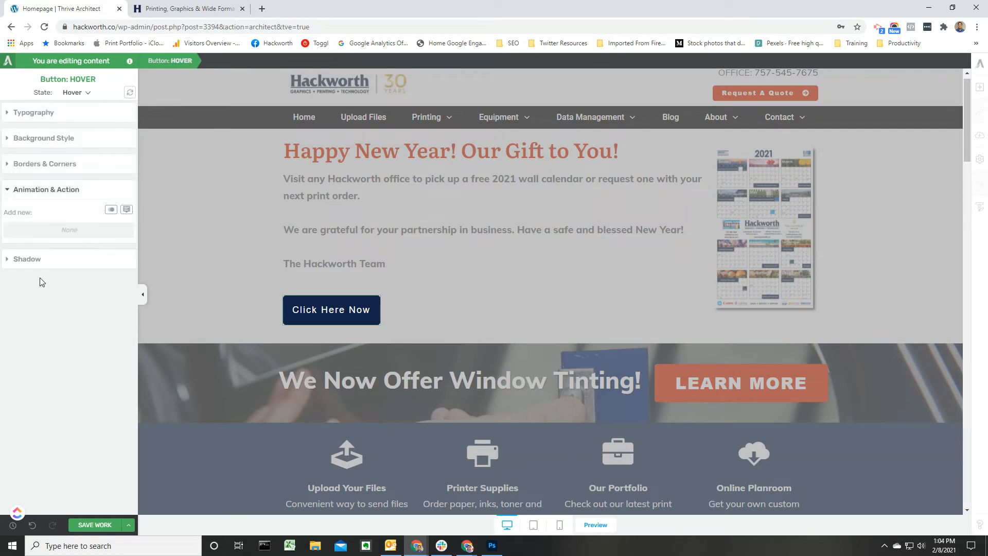
Step: Return the button to its Normal state and view the Target URL setting in its main options
{"action": "left_click", "coordinate": [77, 93]}
{"action": "left_click", "coordinate": [82, 105]}
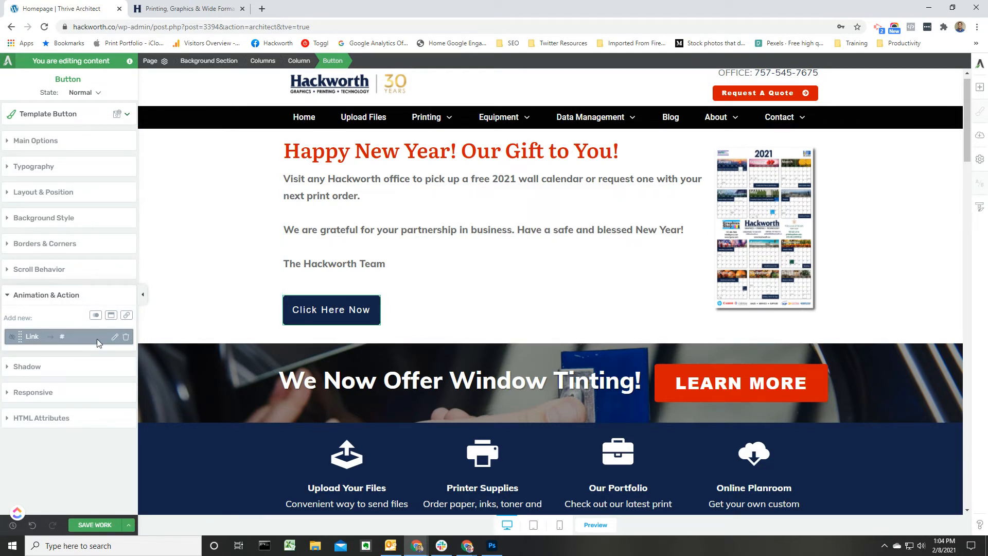
{"action": "left_click", "coordinate": [59, 143]}
{"action": "double_click", "coordinate": [14, 337]}
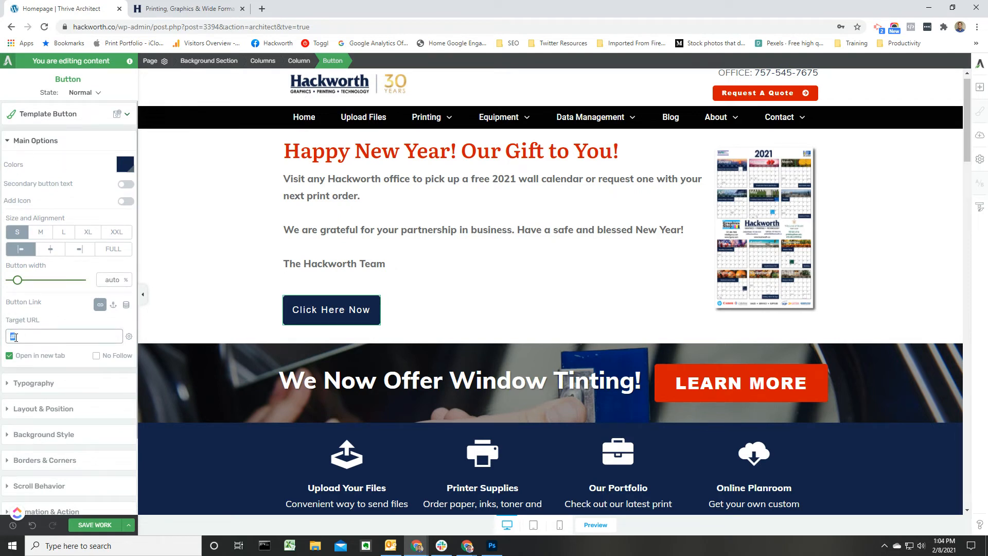
{"action": "left_click", "coordinate": [355, 318]}
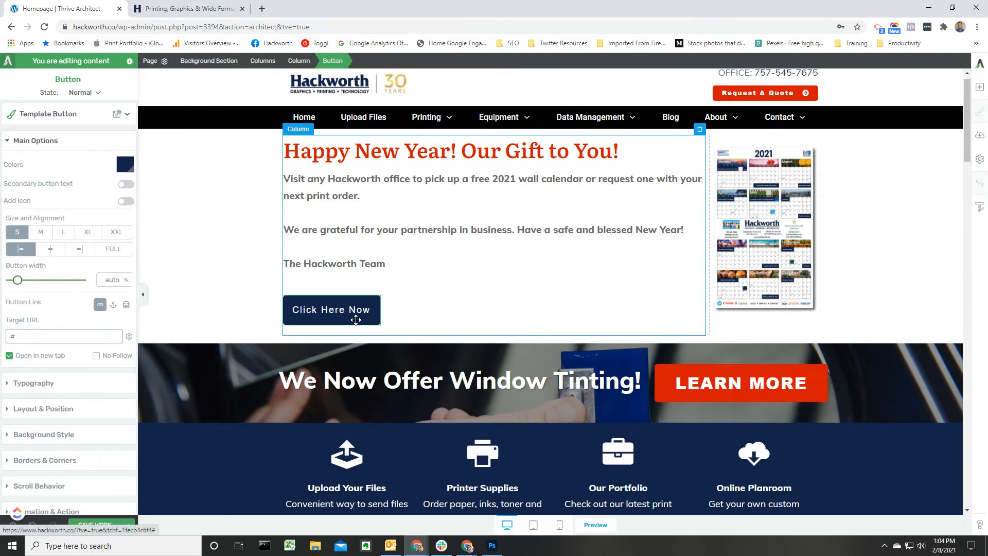
Step: Delete the "Click Here Now" button from the New Year text column
{"action": "left_click", "coordinate": [423, 300]}
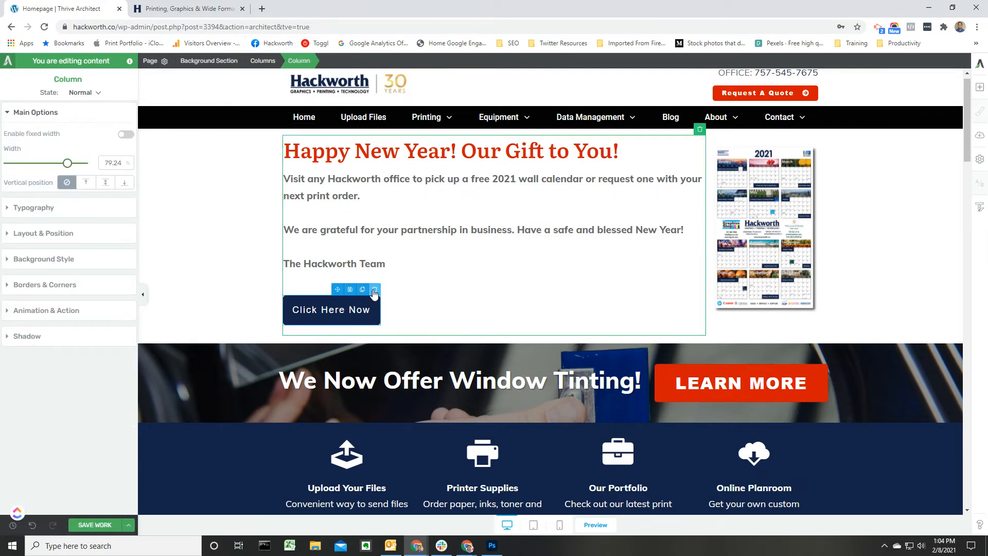
{"action": "left_click", "coordinate": [374, 291]}
{"action": "left_click", "coordinate": [327, 302]}
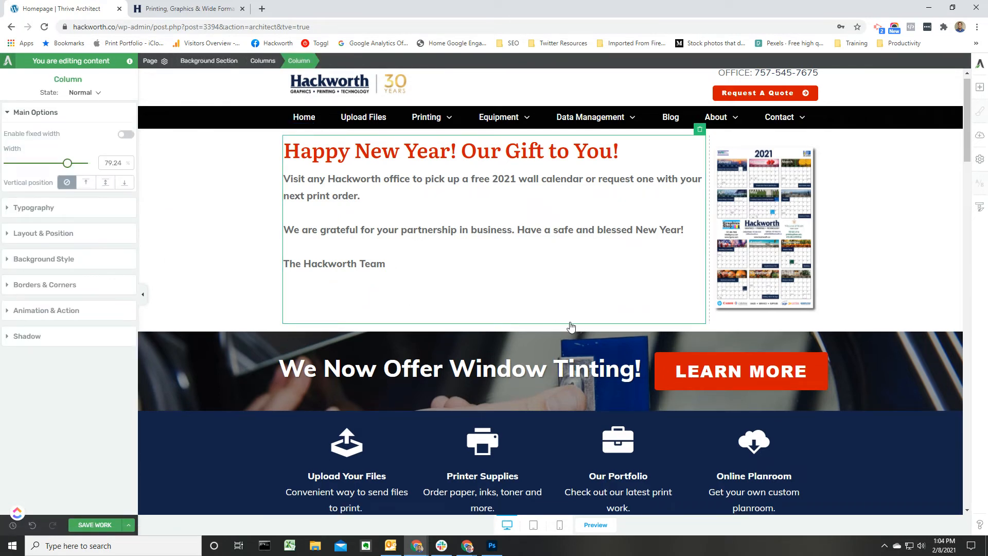
{"action": "left_click", "coordinate": [465, 257]}
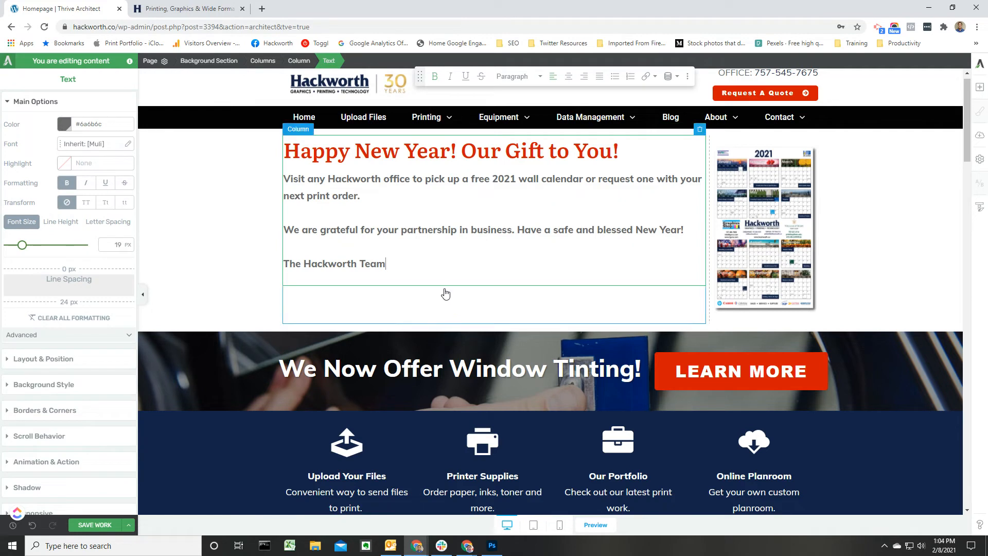
{"action": "left_click", "coordinate": [887, 232]}
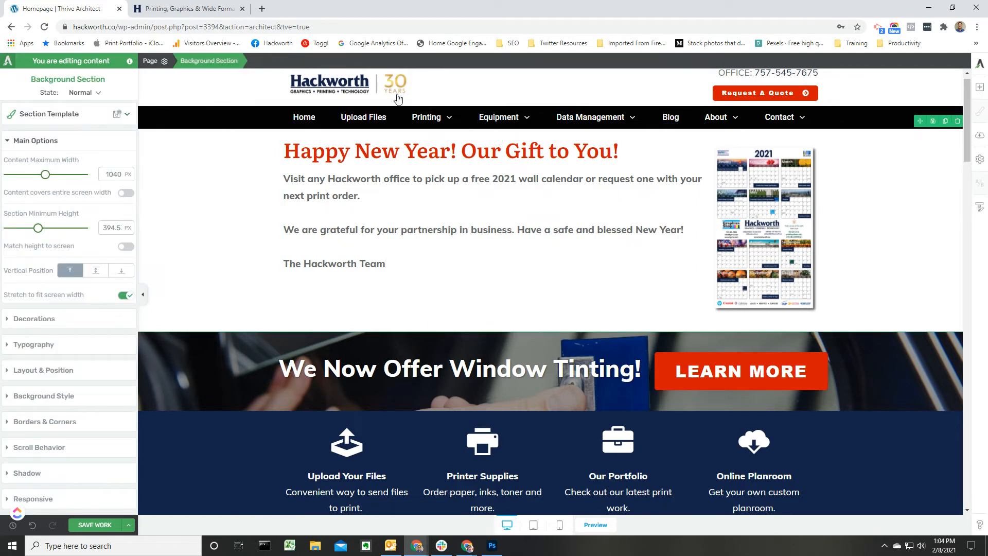
Step: Switch to the live site, look through its navigation submenus, and view the HP PageWide XL 4100 page under Equipment
{"action": "left_click", "coordinate": [192, 7]}
{"action": "mouse_move", "coordinate": [440, 129]}
{"action": "mouse_move", "coordinate": [453, 151]}
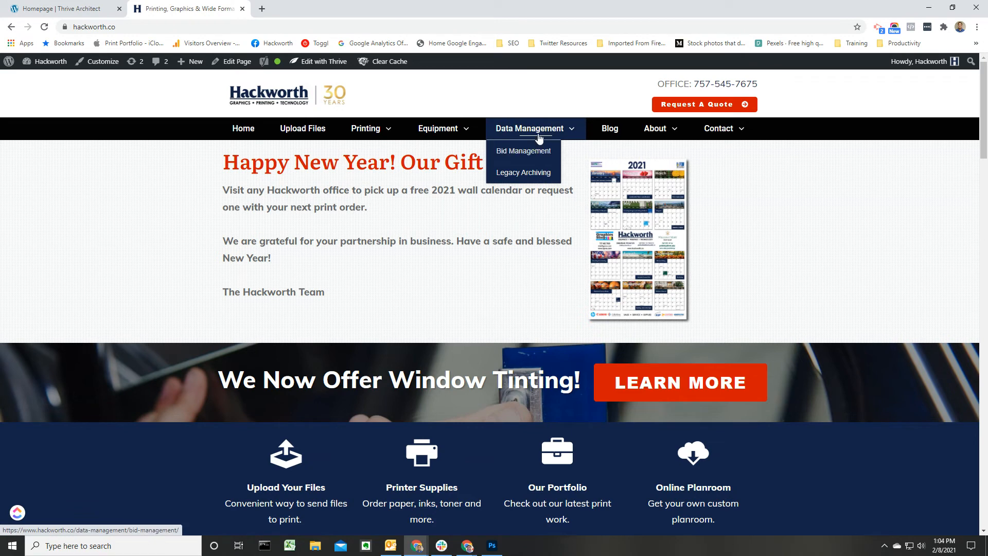
{"action": "mouse_move", "coordinate": [405, 134]}
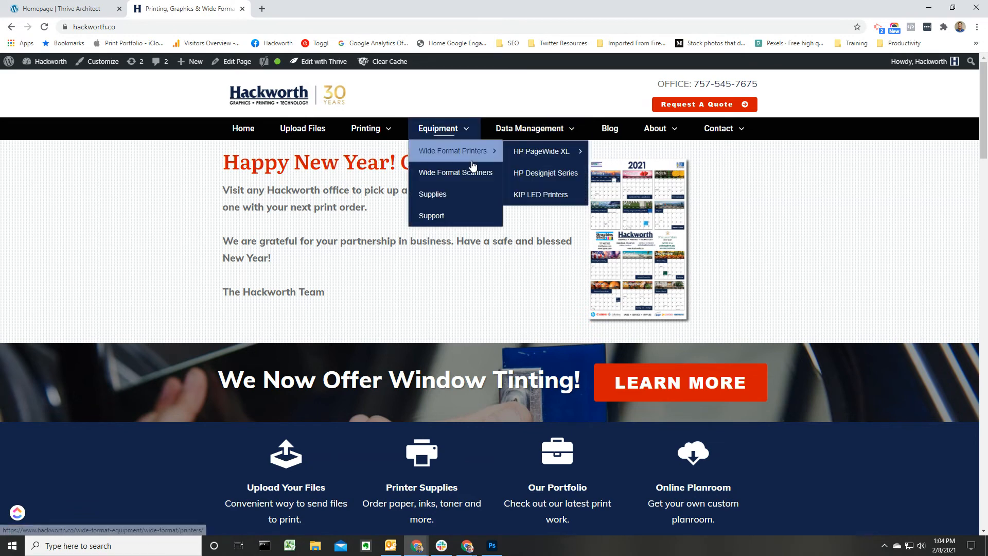
{"action": "mouse_move", "coordinate": [545, 152]}
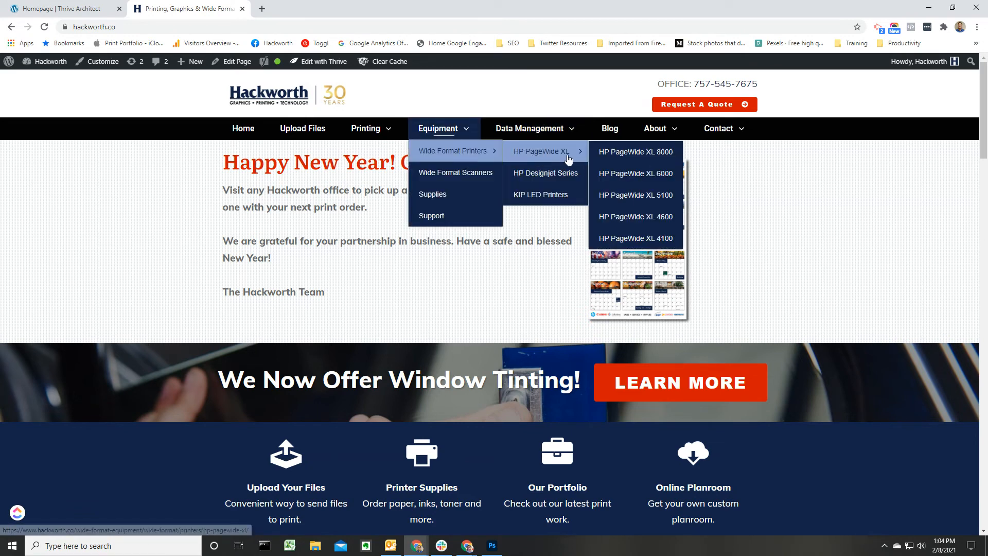
{"action": "left_click", "coordinate": [663, 212]}
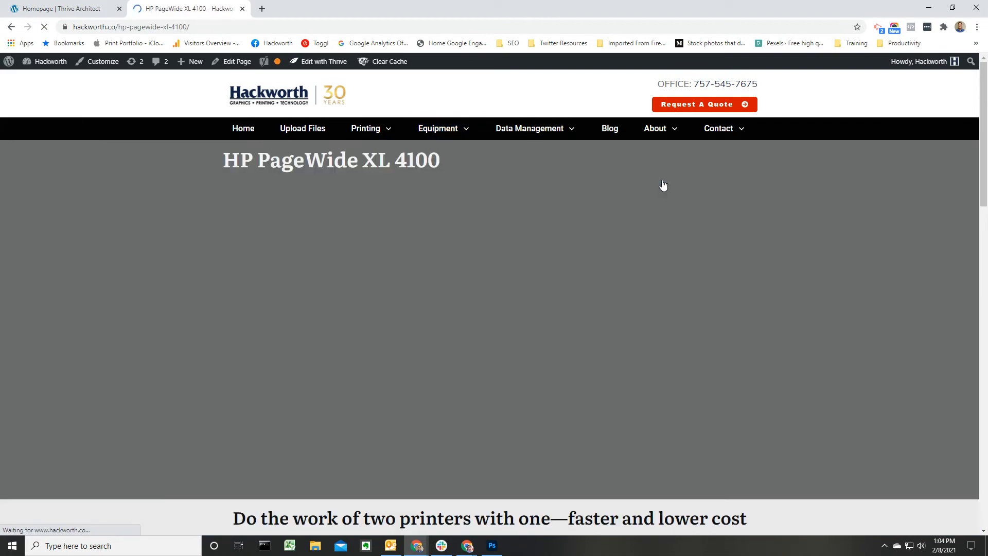
{"action": "scroll", "coordinate": [663, 185], "scroll_direction": "down", "scroll_amount": 2}
{"action": "scroll", "coordinate": [663, 185], "scroll_direction": "down", "scroll_amount": 3}
{"action": "scroll", "coordinate": [663, 185], "scroll_direction": "up", "scroll_amount": 5}
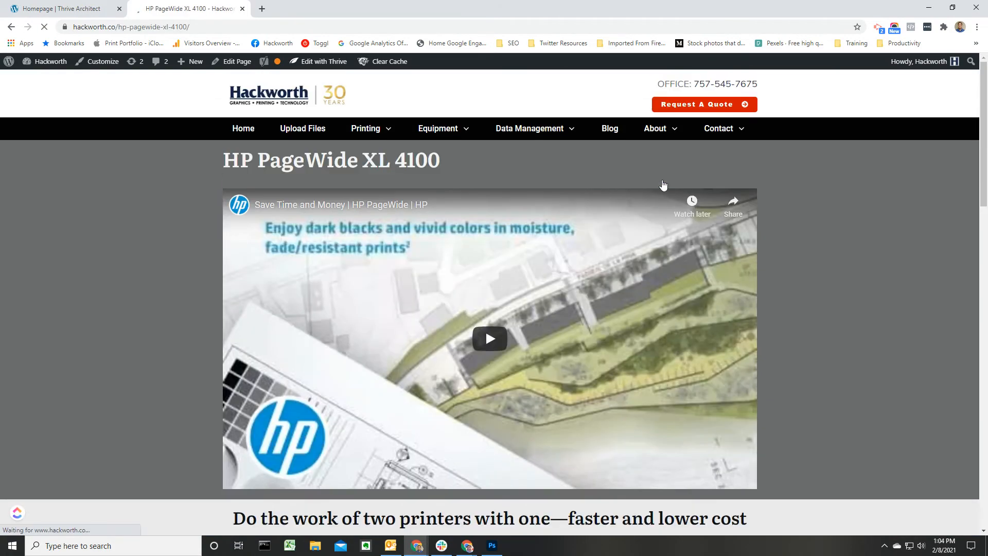
Step: Return to the homepage editor, try adding a Columns element below the New Year content, and delete it
{"action": "left_click", "coordinate": [41, 7]}
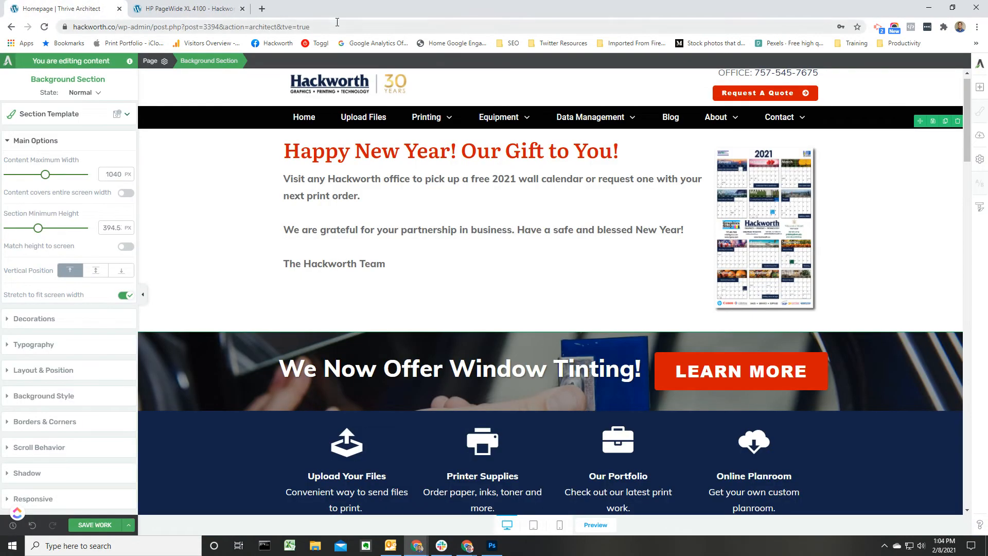
{"action": "left_click", "coordinate": [980, 87]}
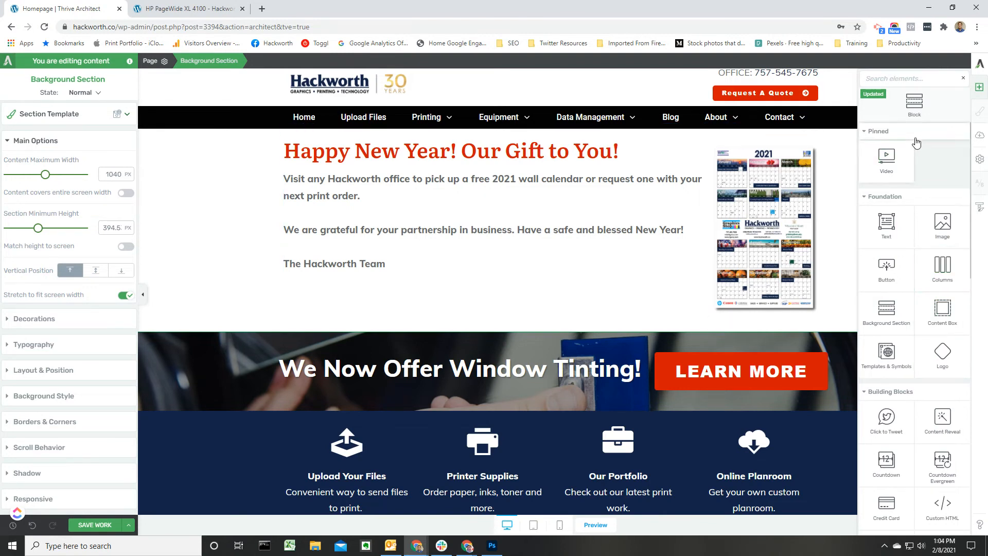
{"action": "left_click_drag", "start_coordinate": [944, 269], "coordinate": [543, 309]}
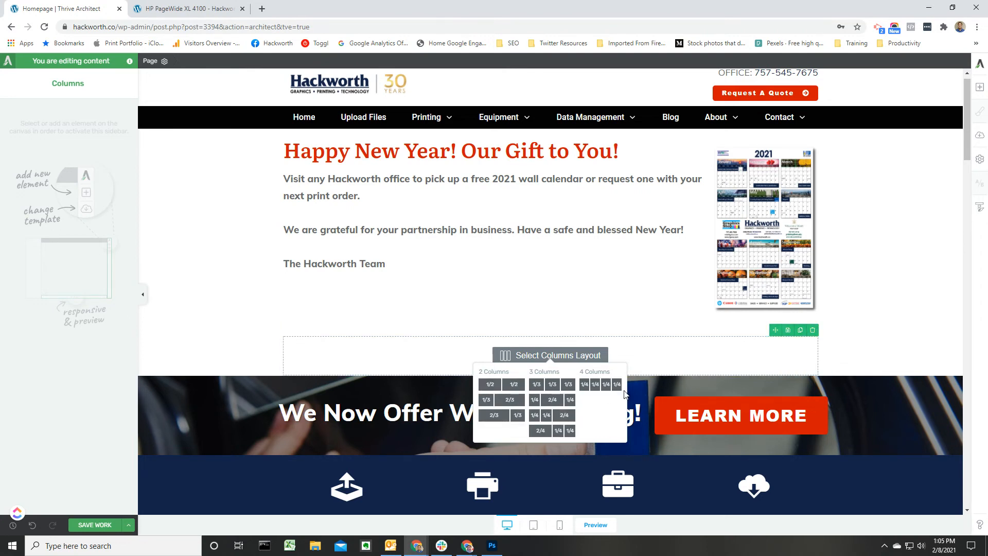
{"action": "left_click", "coordinate": [813, 331]}
Step: Try a Content Box with a 529 px maximum width below the New Year content, and delete it
{"action": "left_click", "coordinate": [981, 86]}
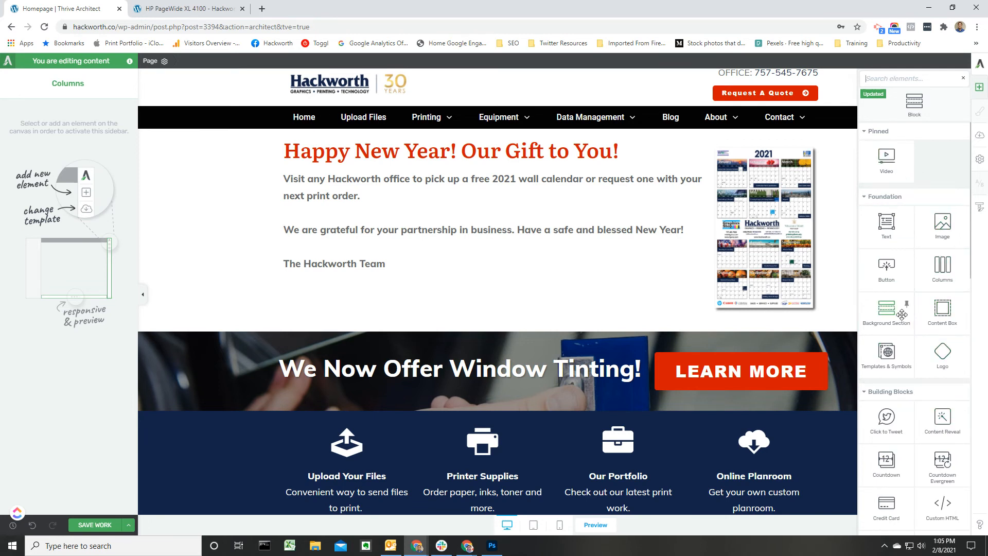
{"action": "mouse_move", "coordinate": [944, 310]}
{"action": "left_mouse_down"}
{"action": "mouse_move", "coordinate": [755, 316]}
{"action": "mouse_move", "coordinate": [673, 304]}
{"action": "left_mouse_up"}
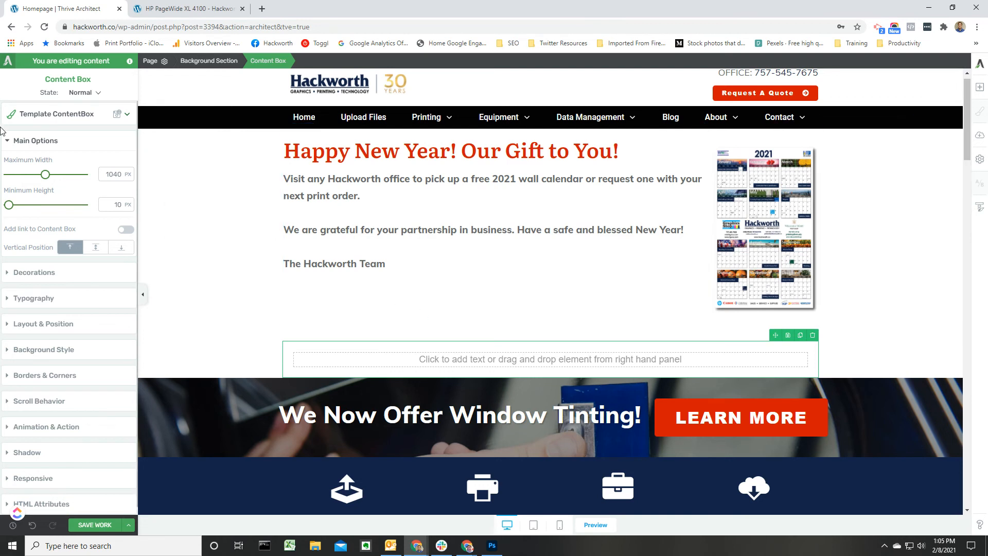
{"action": "left_click_drag", "start_coordinate": [48, 179], "coordinate": [26, 179]}
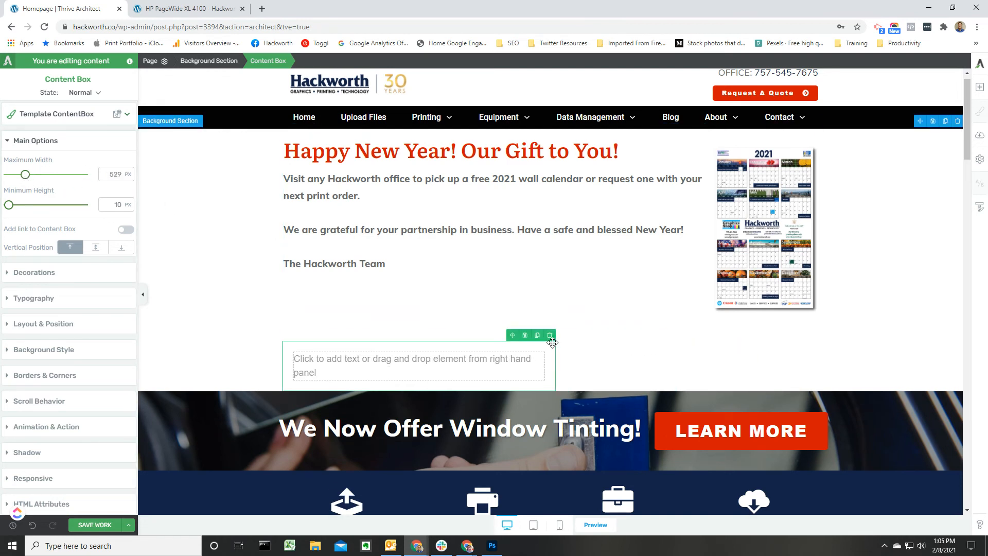
{"action": "left_click", "coordinate": [551, 336]}
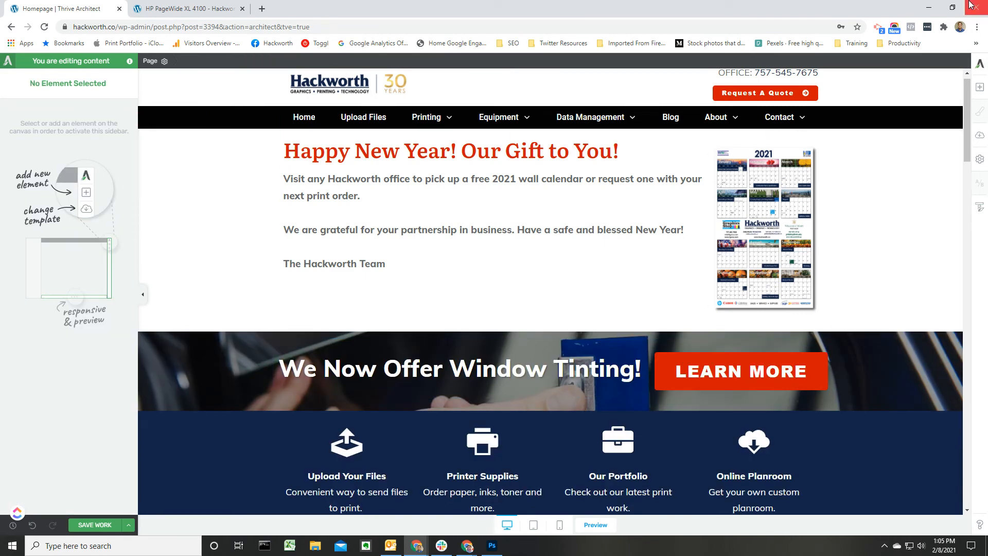
Step: Look through the available page elements, from Foundation and Building Blocks to Thrive Integrations
{"action": "left_click", "coordinate": [981, 90]}
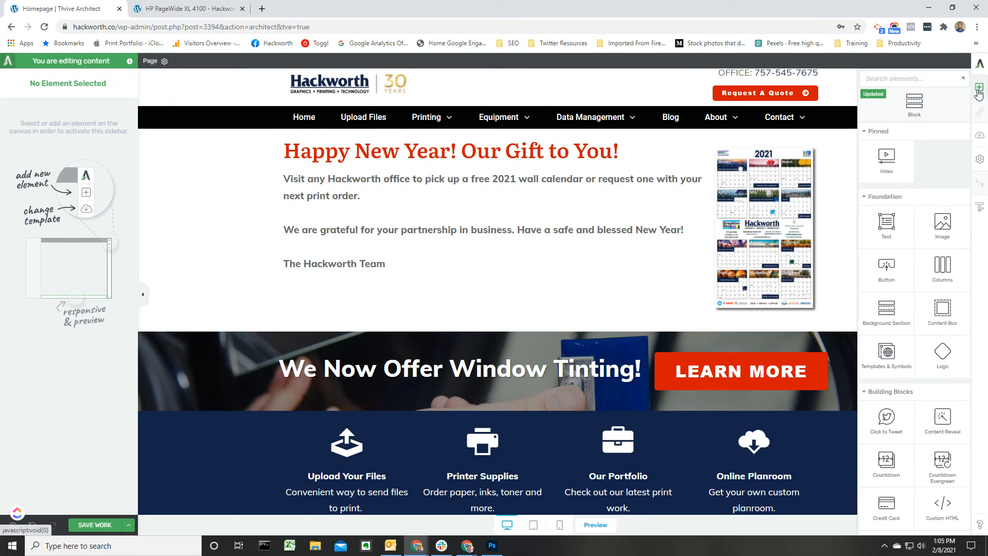
{"action": "scroll", "coordinate": [908, 343], "scroll_direction": "down", "scroll_amount": 10}
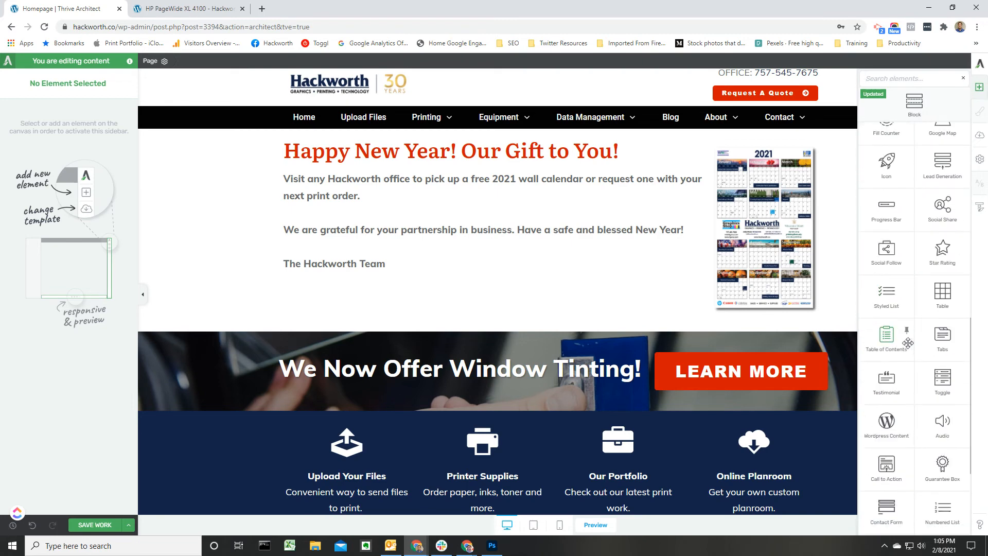
{"action": "scroll", "coordinate": [908, 343], "scroll_direction": "down", "scroll_amount": 3}
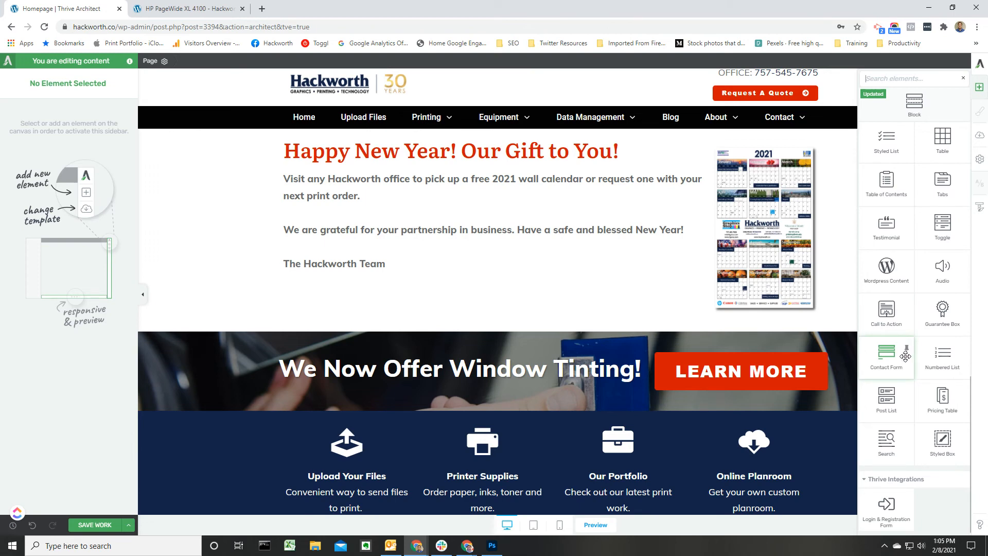
{"action": "scroll", "coordinate": [886, 308], "scroll_direction": "up", "scroll_amount": 5}
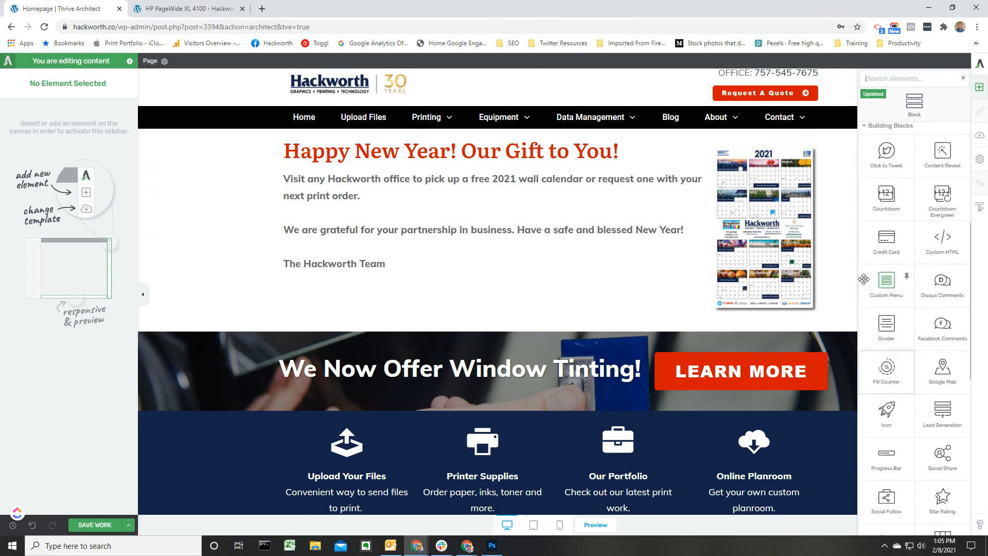
{"action": "scroll", "coordinate": [864, 279], "scroll_direction": "up", "scroll_amount": 3}
{"action": "scroll", "coordinate": [864, 279], "scroll_direction": "down", "scroll_amount": 3}
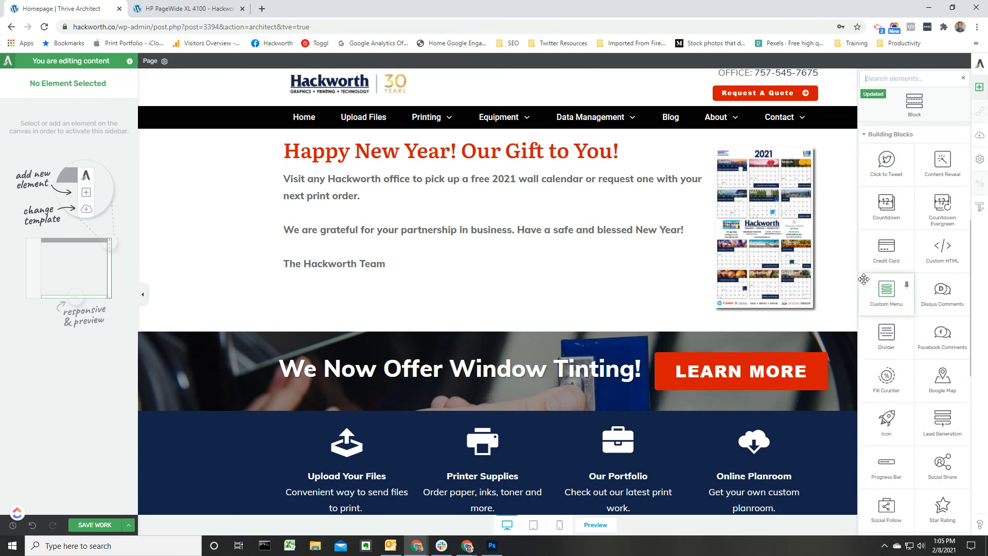
Step: Start adding an Icon element to the New Year section, browse the icon library, and close it without choosing an icon
{"action": "left_click_drag", "start_coordinate": [887, 419], "coordinate": [417, 308]}
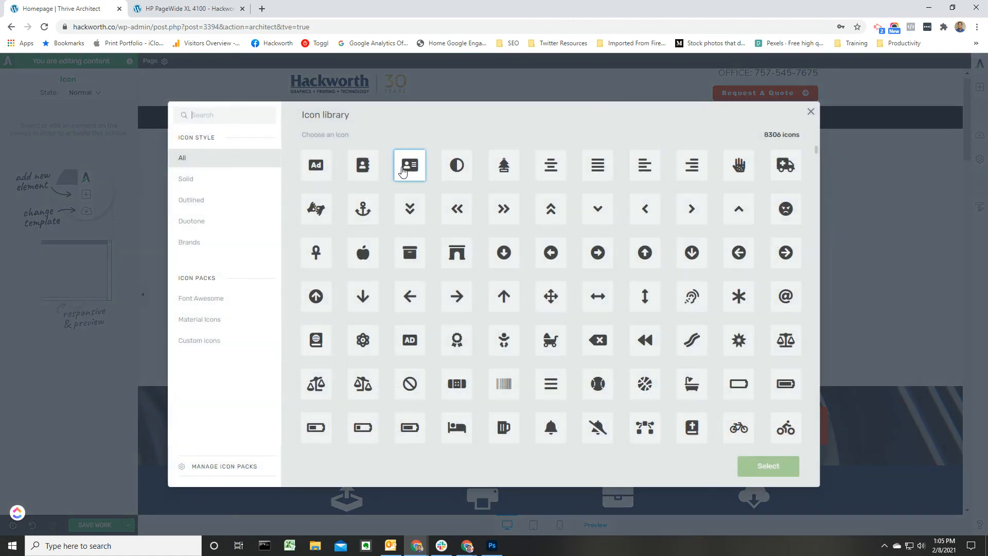
{"action": "scroll", "coordinate": [651, 288], "scroll_direction": "down", "scroll_amount": 15}
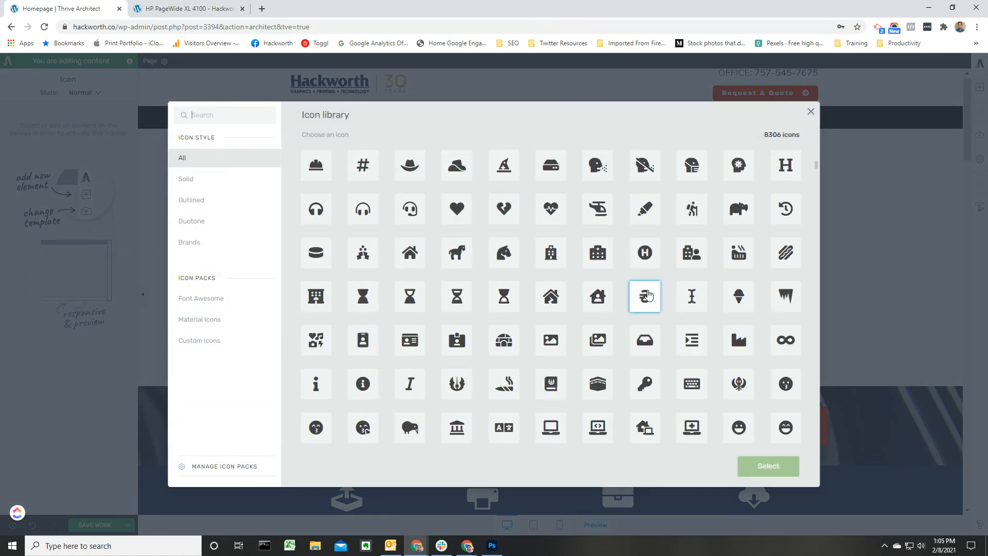
{"action": "scroll", "coordinate": [648, 295], "scroll_direction": "down", "scroll_amount": 10}
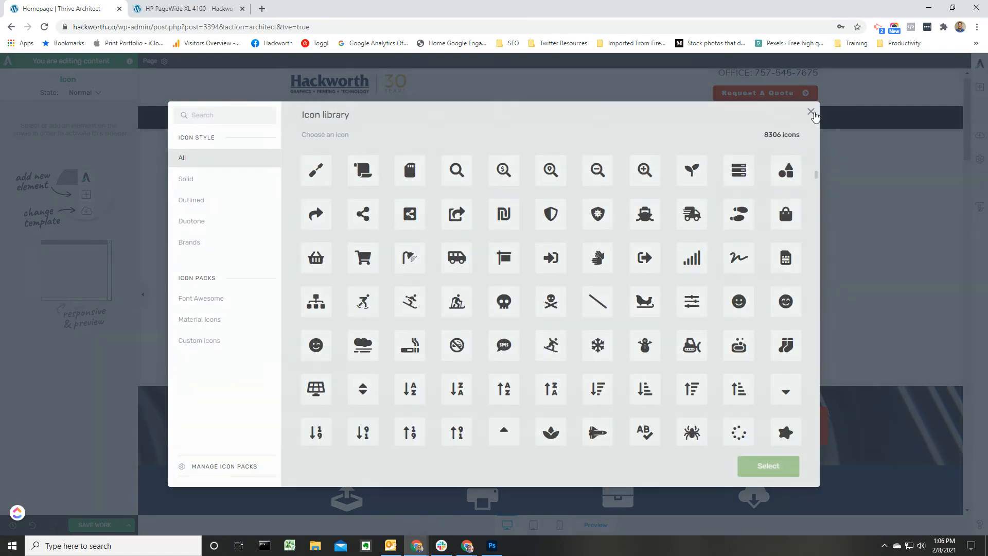
{"action": "left_click", "coordinate": [813, 114]}
{"action": "left_click", "coordinate": [343, 342]}
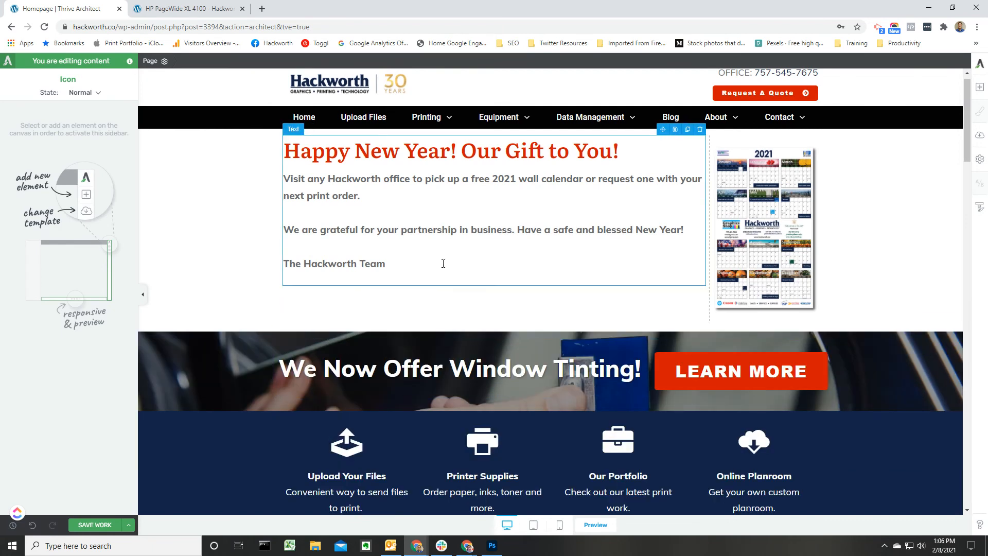
Step: Leave the homepage editor without saving the changes and open the live Hackworth homepage
{"action": "left_click", "coordinate": [11, 26]}
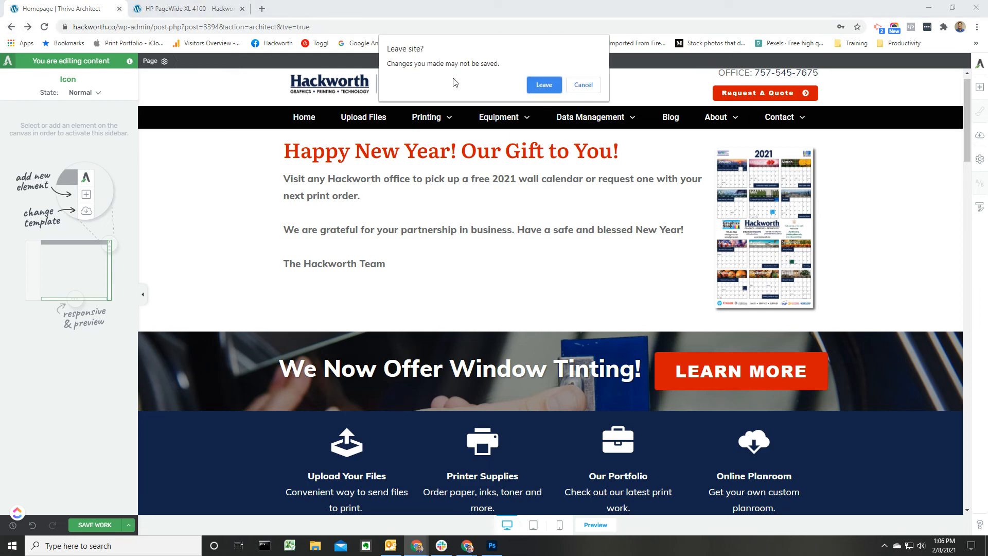
{"action": "left_click", "coordinate": [537, 95]}
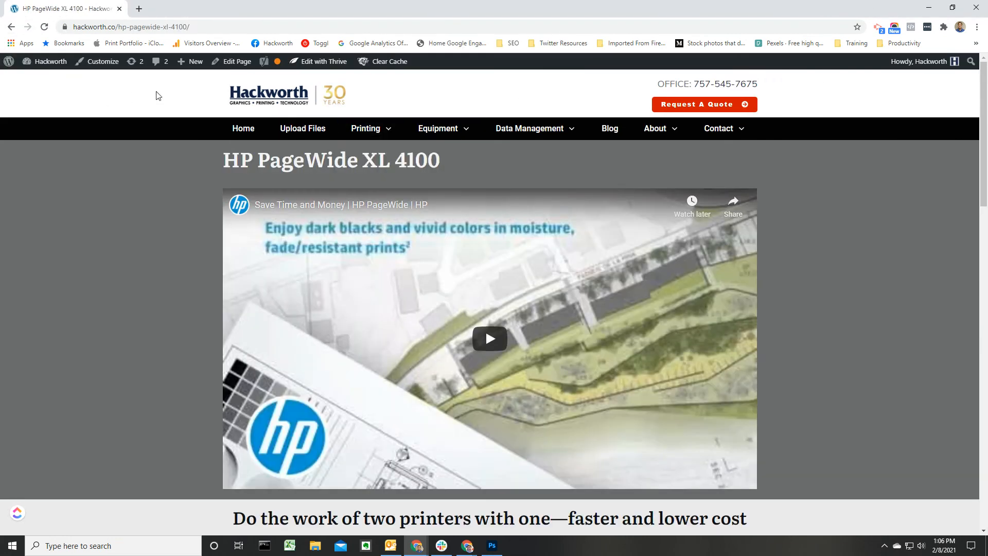
{"action": "left_click", "coordinate": [291, 105]}
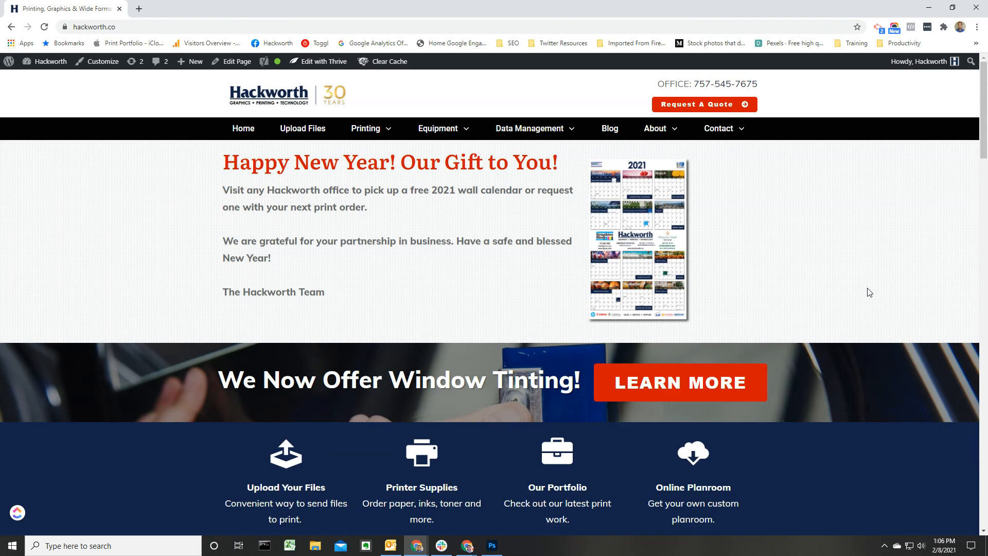
Step: Look through the live homepage from the New Year banner through the blog posts to the customer testimonials and back
{"action": "scroll", "coordinate": [796, 389], "scroll_direction": "down", "scroll_amount": 10}
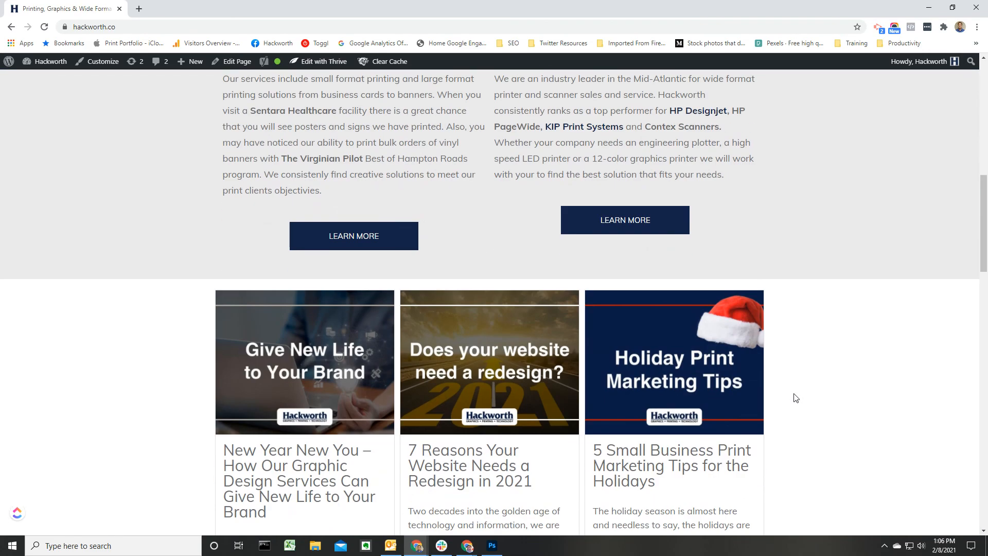
{"action": "scroll", "coordinate": [795, 397], "scroll_direction": "down", "scroll_amount": 18}
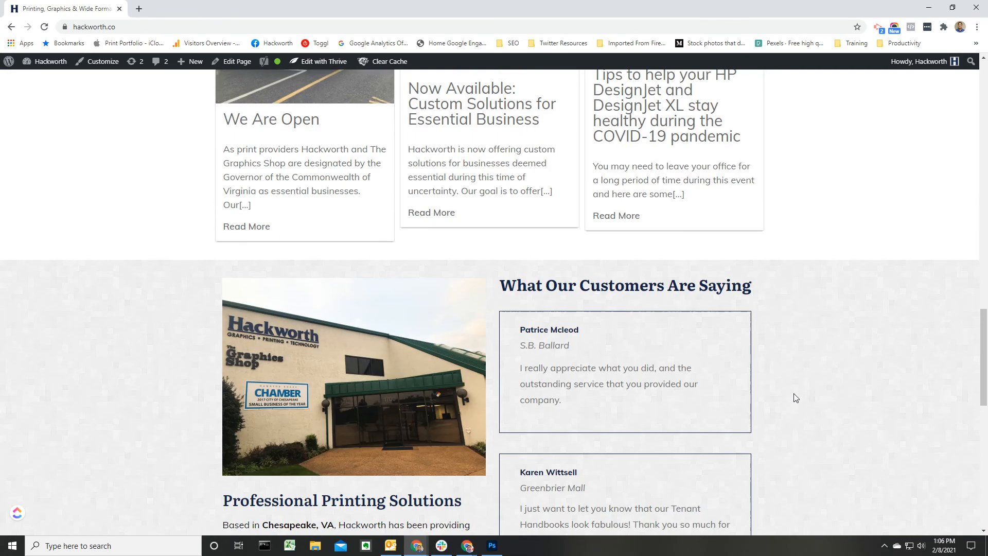
{"action": "scroll", "coordinate": [796, 398], "scroll_direction": "down", "scroll_amount": 4}
{"action": "scroll", "coordinate": [795, 398], "scroll_direction": "up", "scroll_amount": 15}
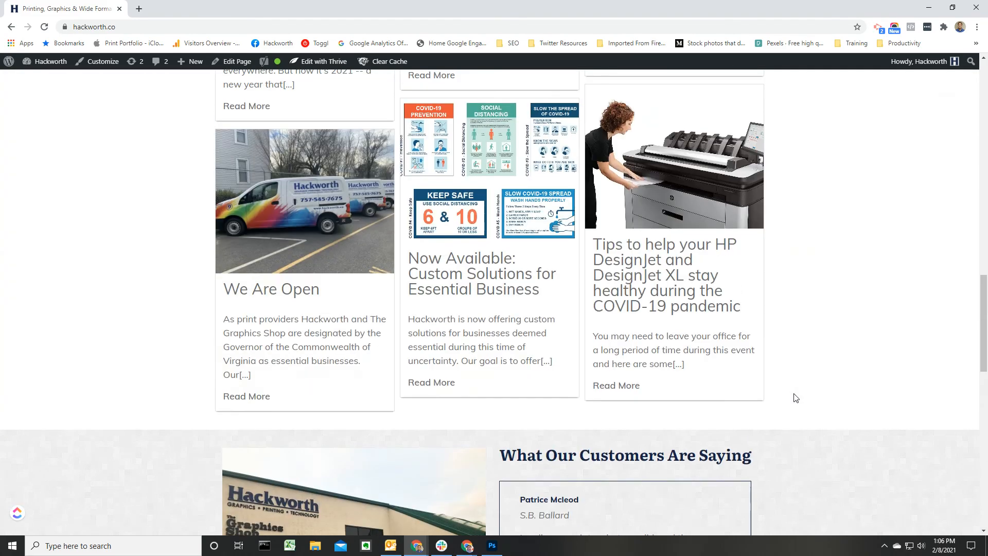
{"action": "scroll", "coordinate": [796, 398], "scroll_direction": "up", "scroll_amount": 10}
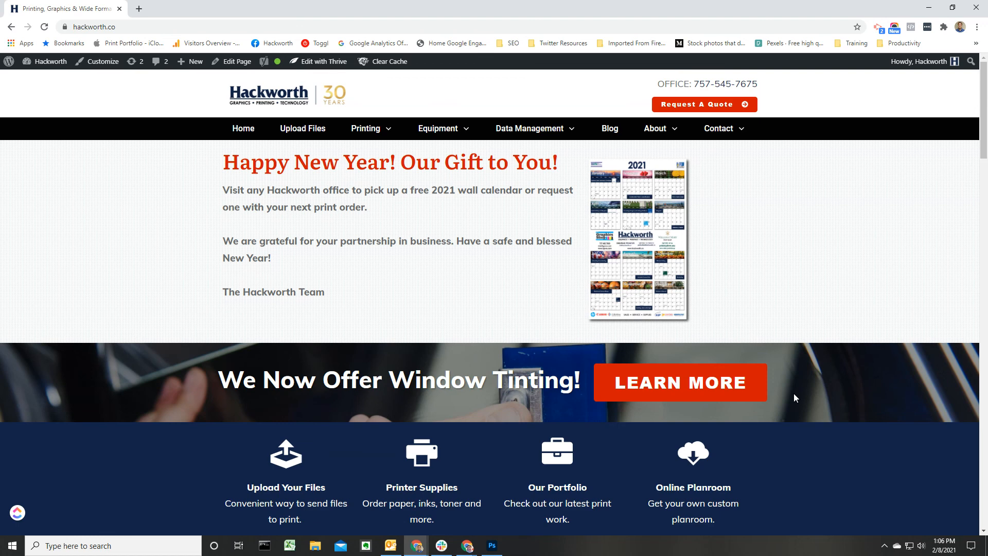
Step: Review the team bios and contact form on the Equipment Team page under About, and return to the homepage
{"action": "mouse_move", "coordinate": [656, 128]}
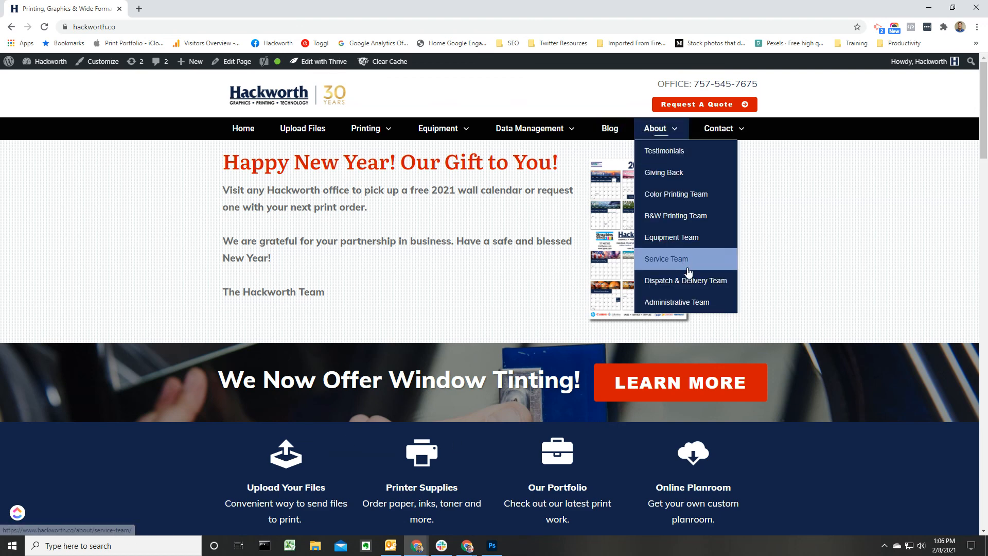
{"action": "left_click", "coordinate": [690, 244]}
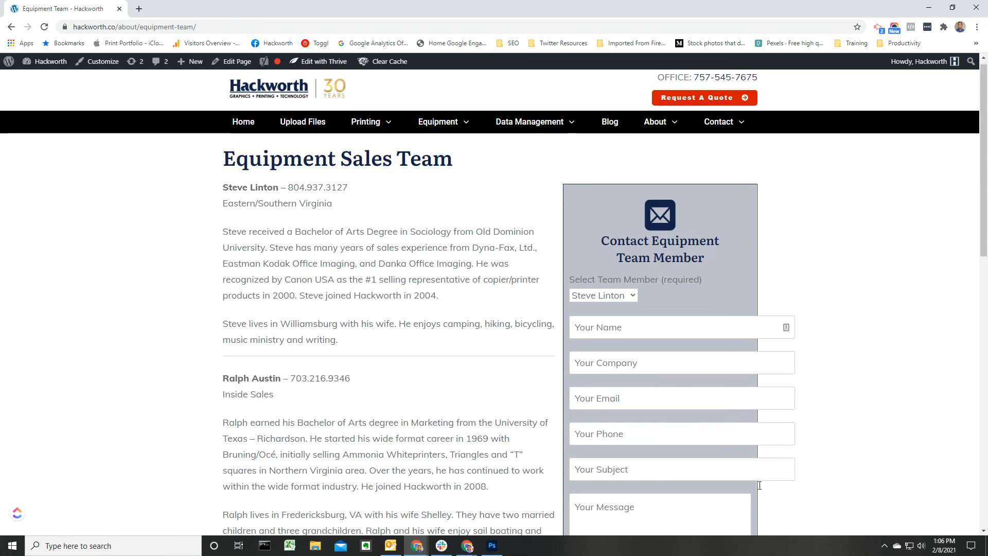
{"action": "scroll", "coordinate": [764, 453], "scroll_direction": "down", "scroll_amount": 4}
{"action": "scroll", "coordinate": [760, 485], "scroll_direction": "up", "scroll_amount": 4}
{"action": "scroll", "coordinate": [762, 489], "scroll_direction": "down", "scroll_amount": 3}
{"action": "scroll", "coordinate": [761, 489], "scroll_direction": "up", "scroll_amount": 3}
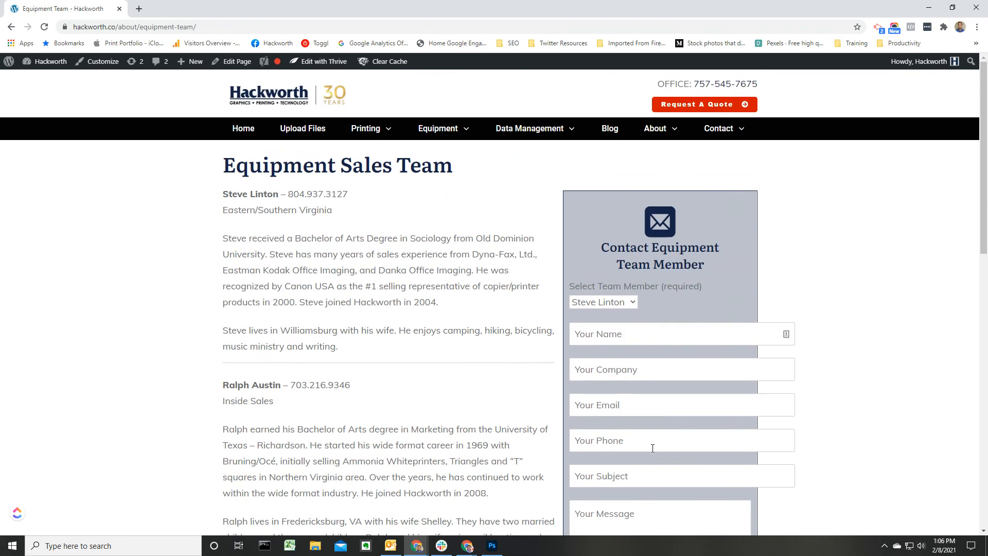
{"action": "scroll", "coordinate": [308, 359], "scroll_direction": "down", "scroll_amount": 6}
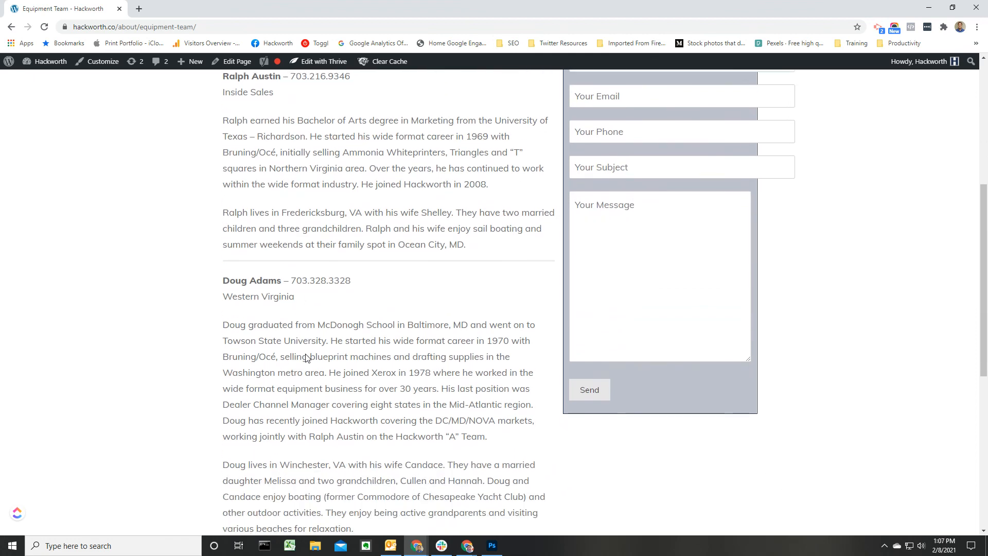
{"action": "scroll", "coordinate": [306, 355], "scroll_direction": "up", "scroll_amount": 5}
{"action": "scroll", "coordinate": [307, 354], "scroll_direction": "up", "scroll_amount": 1}
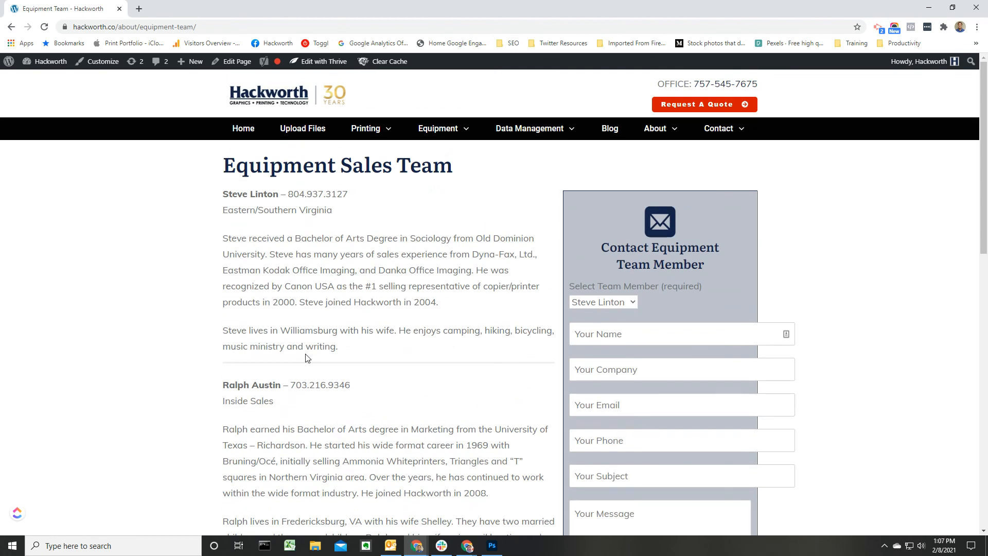
{"action": "left_click", "coordinate": [257, 102]}
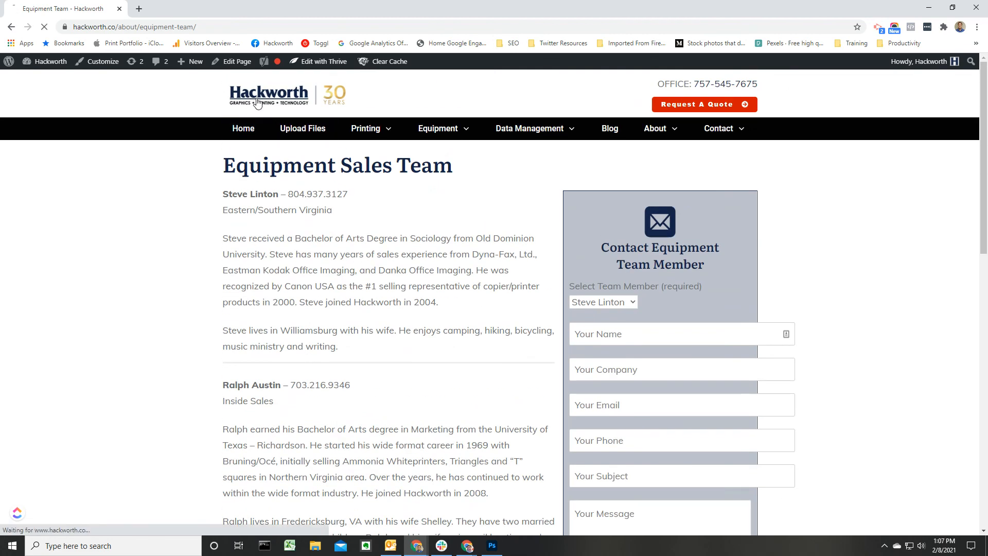